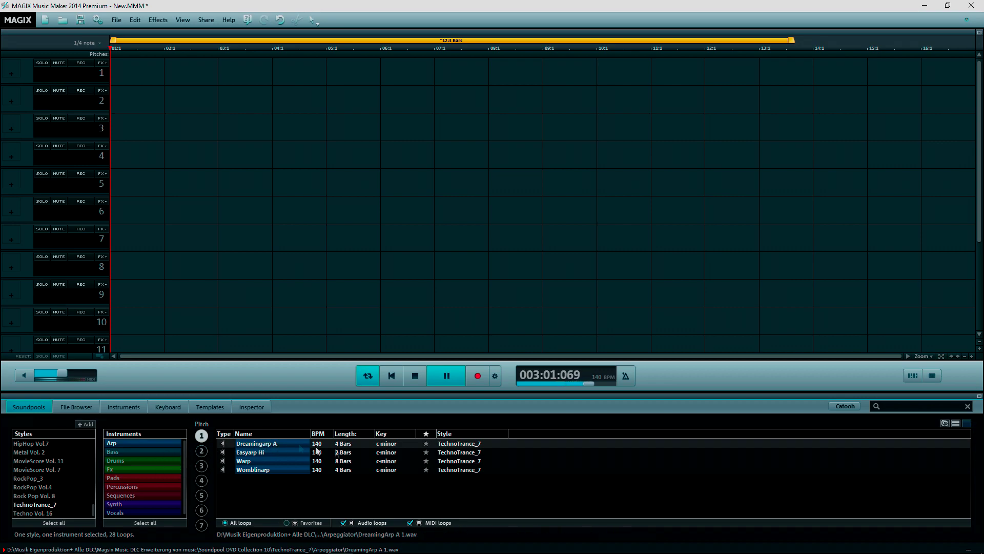
Mark the Dreamingarp A loop as a favourite and place it at the start of track 1
click(426, 443)
drag(291, 441, 143, 69)
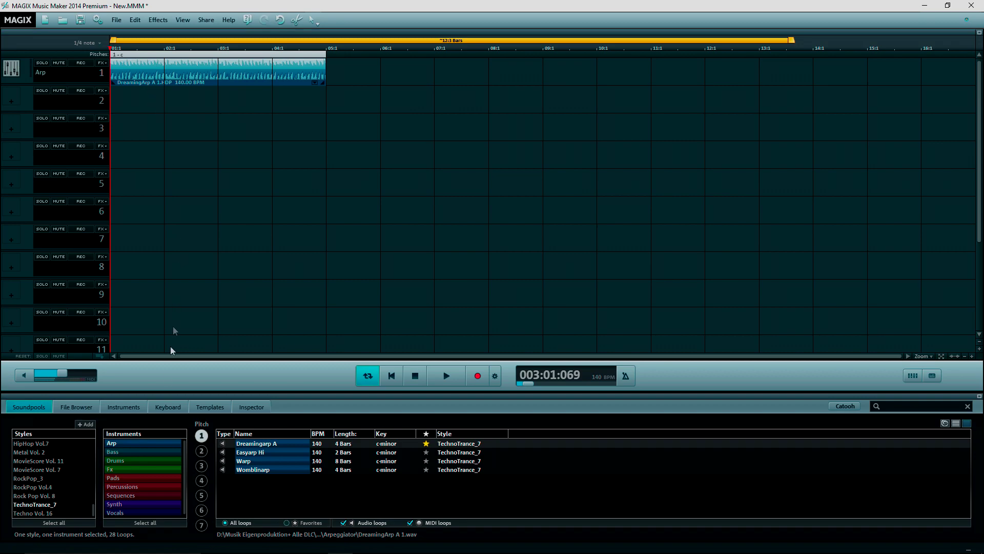
Preview the Dancingbass loop from the Bass instruments and lay it on track 2 across bars 1 to 4
click(145, 451)
click(267, 488)
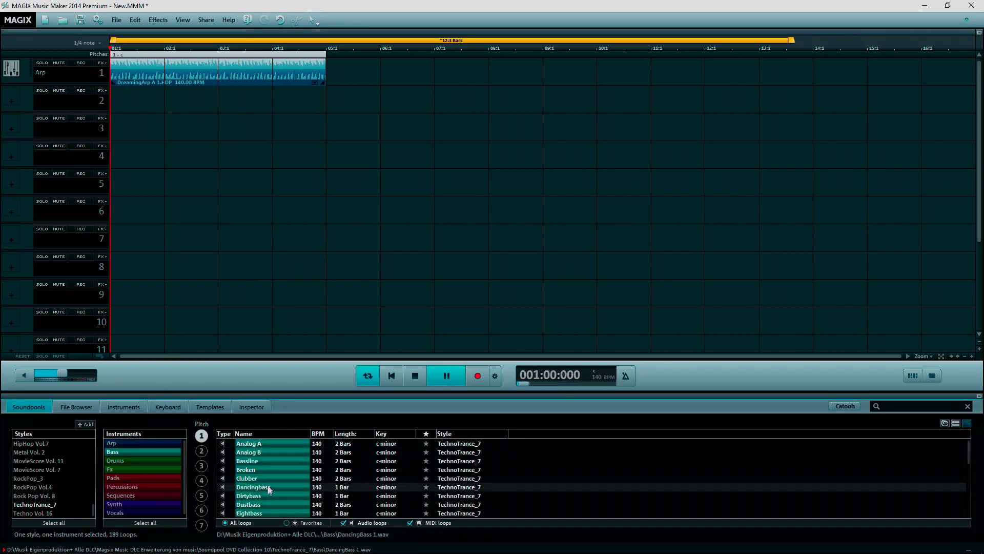
drag(267, 487, 319, 107)
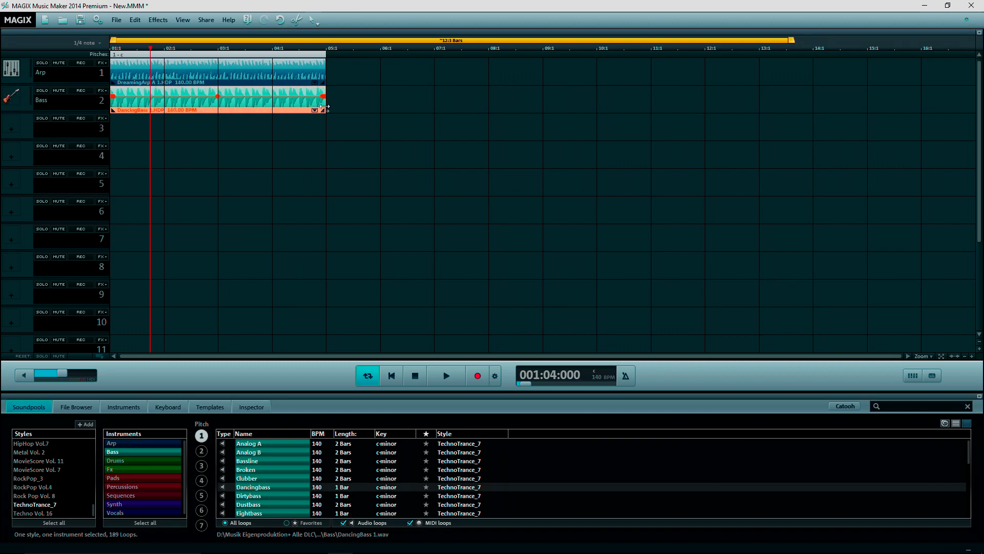
Preview the Dirtybass loop and lay it on track 3, extended across bars 1 to 4
click(267, 488)
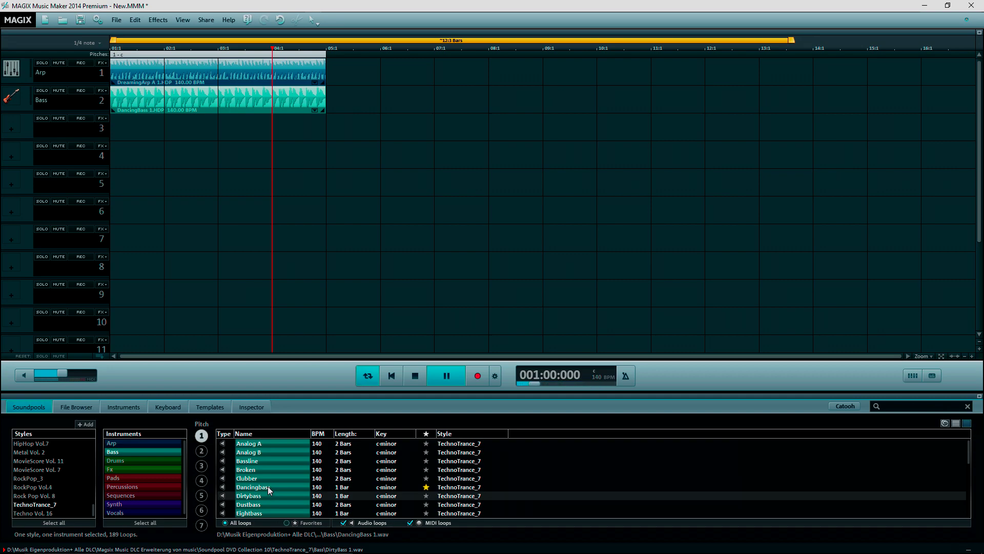
click(265, 495)
drag(284, 380, 307, 189)
drag(114, 144, 325, 137)
Move the Dancingbass clip on track 2 to bar 5, and extend the Dreamingarp clip to the start of bar 9
drag(248, 100, 404, 91)
drag(324, 73, 542, 77)
click(403, 372)
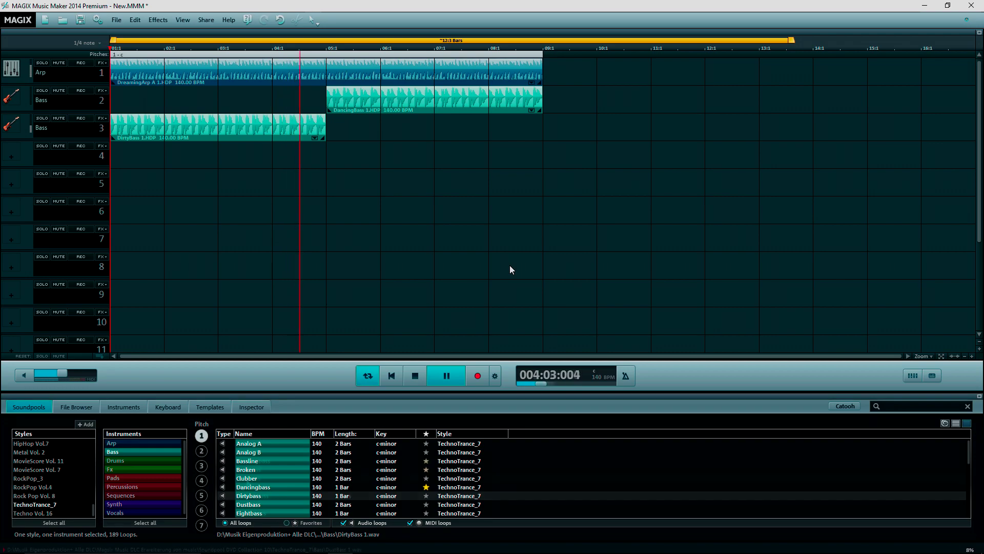
Place the Dustbass loop on track 4 at bar 9, lengthened to four bars, and extend the Dreamingarp clip to bar 13
scroll(246, 481, down, 1)
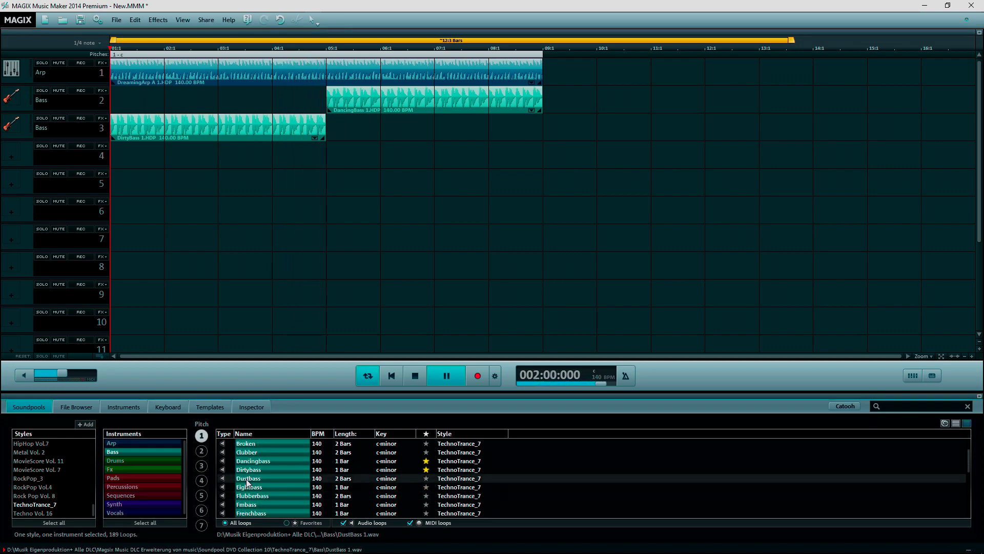
drag(247, 481, 588, 145)
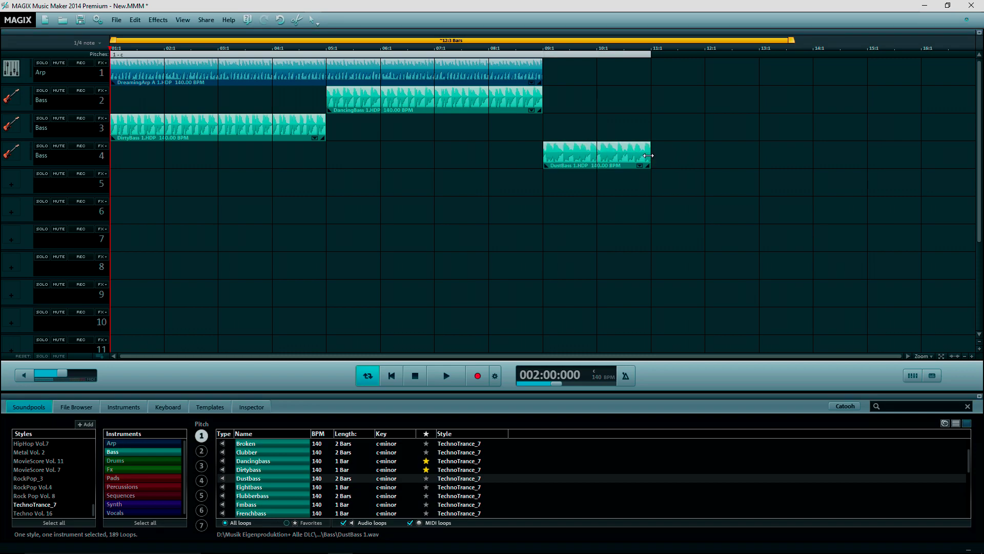
drag(649, 155, 756, 152)
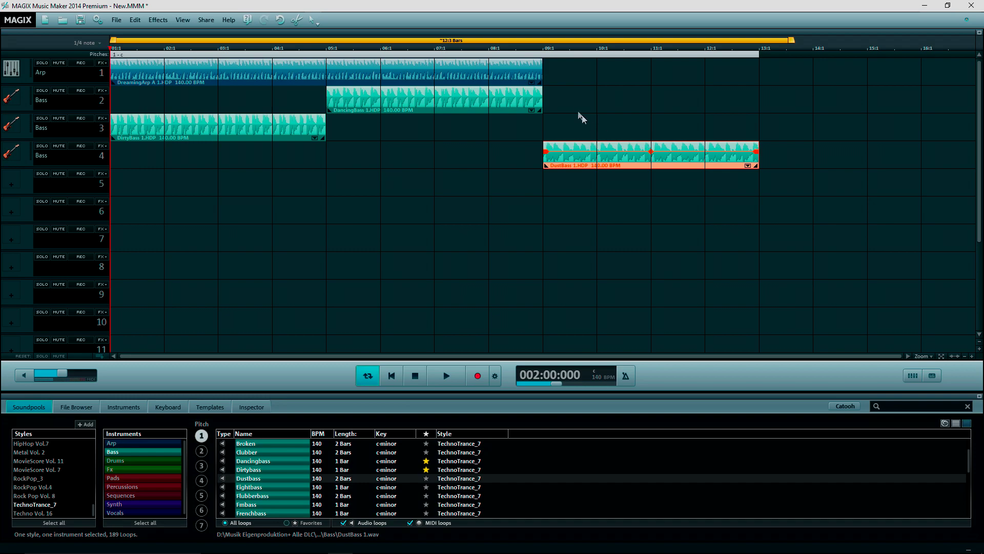
drag(540, 76, 758, 76)
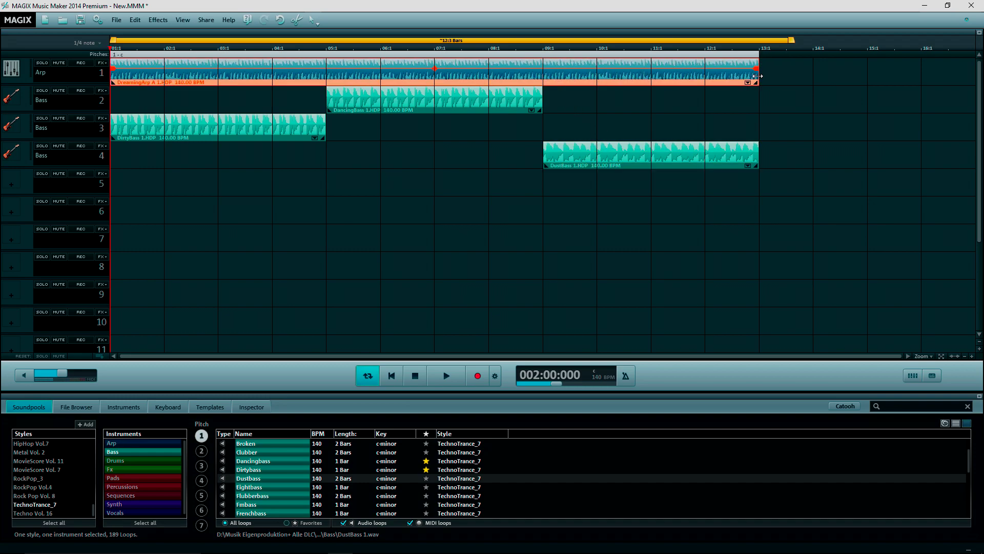
click(758, 195)
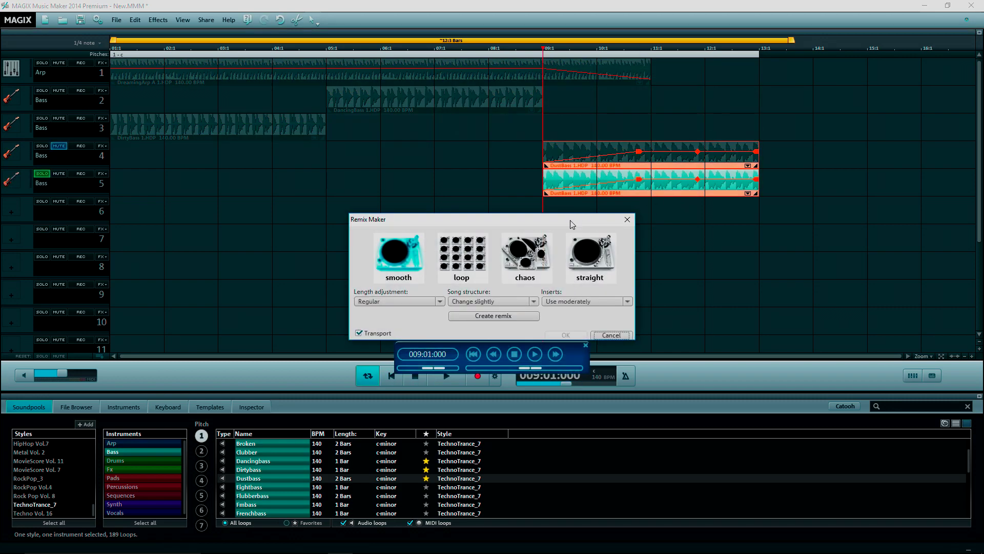
Move the Remix Maker windows clear of the Dustbass clips, select the loop remix style and play back the track 5 clip
drag(572, 224, 416, 188)
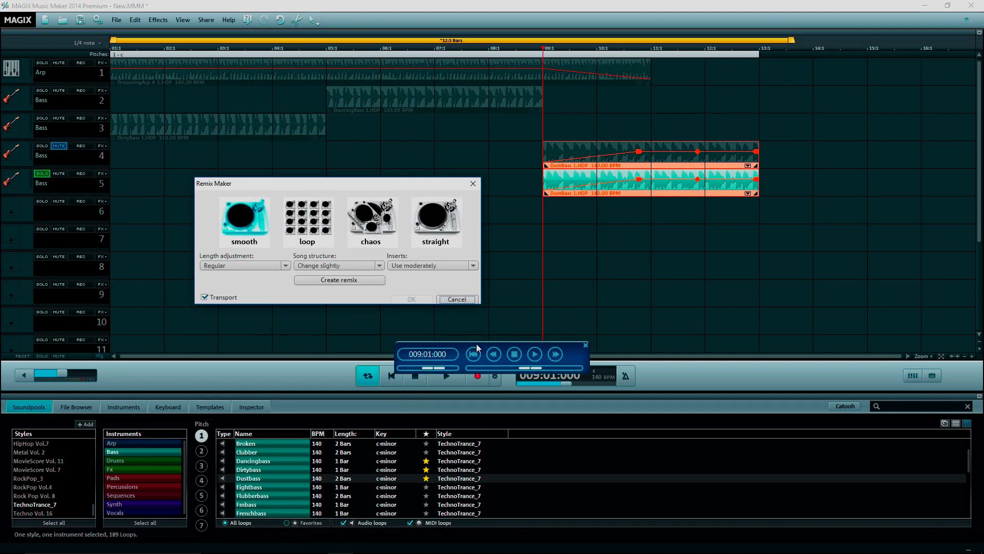
drag(475, 343, 325, 320)
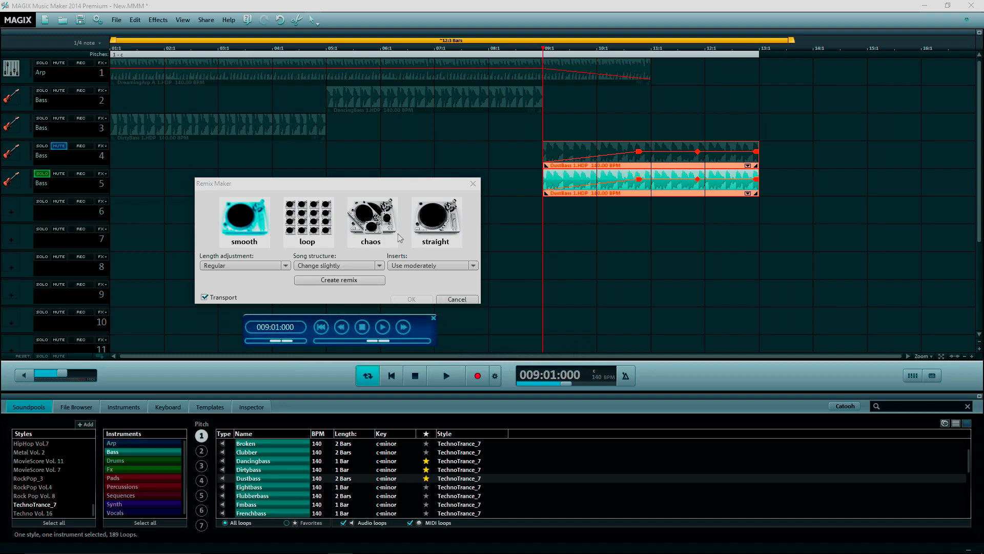
click(307, 220)
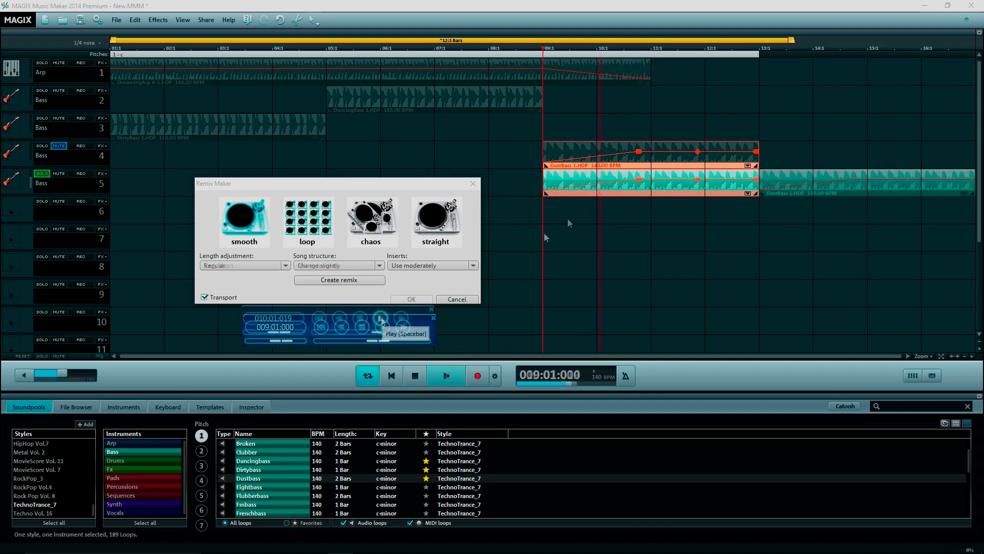
click(381, 318)
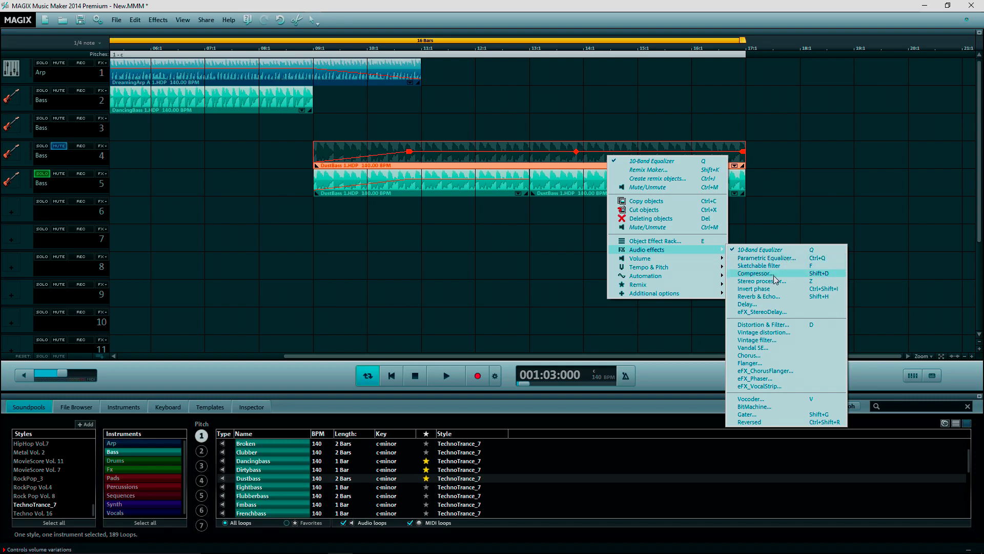
Open the reverb and delay effects for the track 4 Dustbass clip and adjust the reverb mix during playback
click(775, 301)
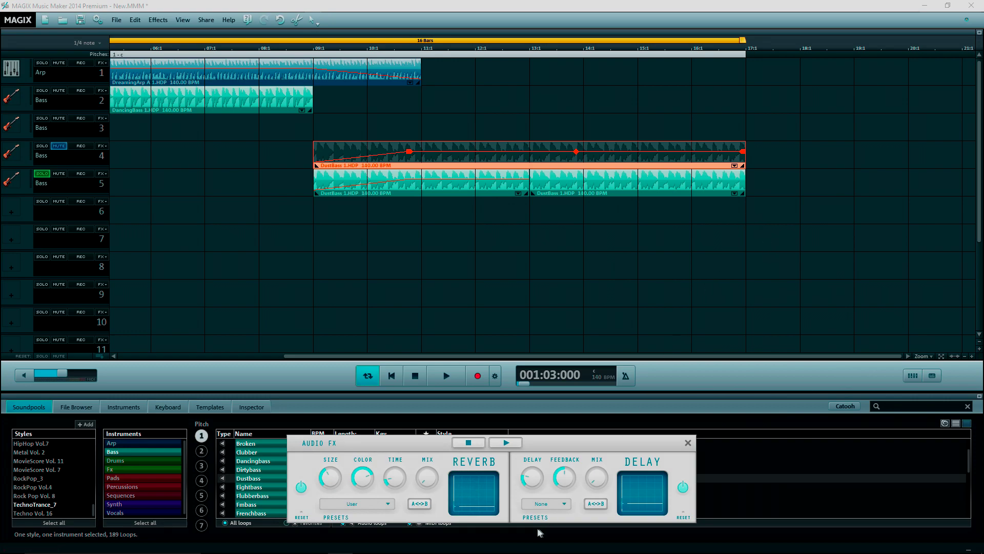
click(506, 443)
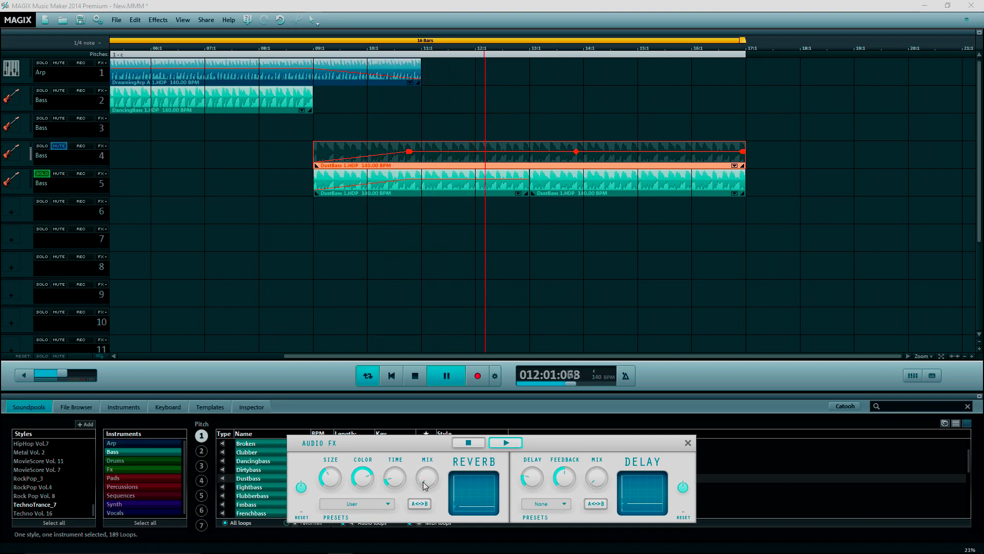
drag(422, 478, 430, 472)
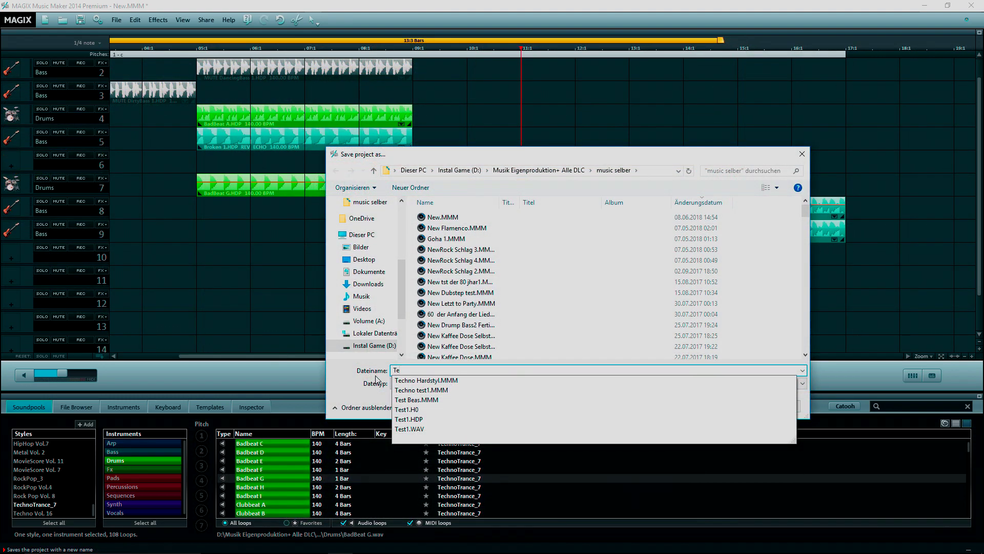
Save the project as "Techno Bass Drum" and stop the playback
text(chno)
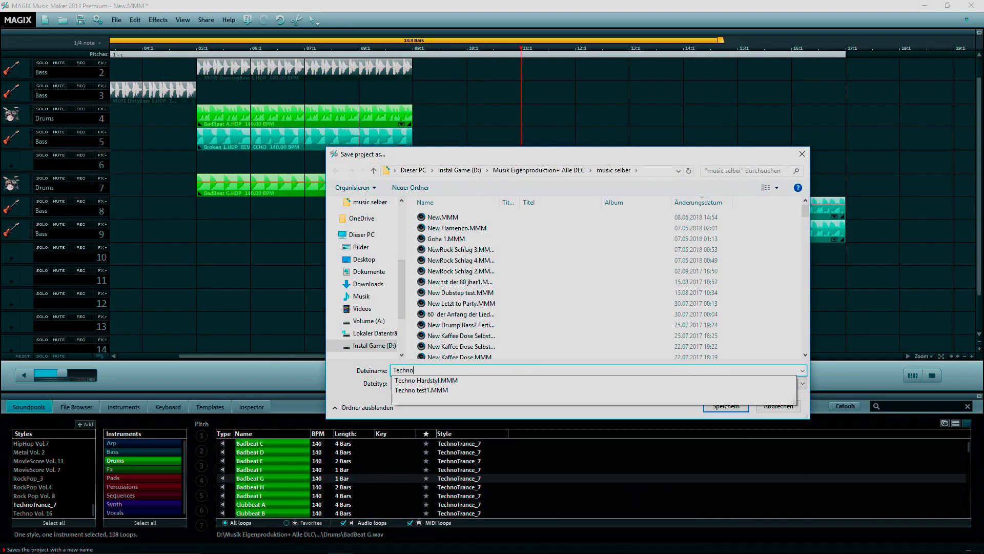
text( Ba)
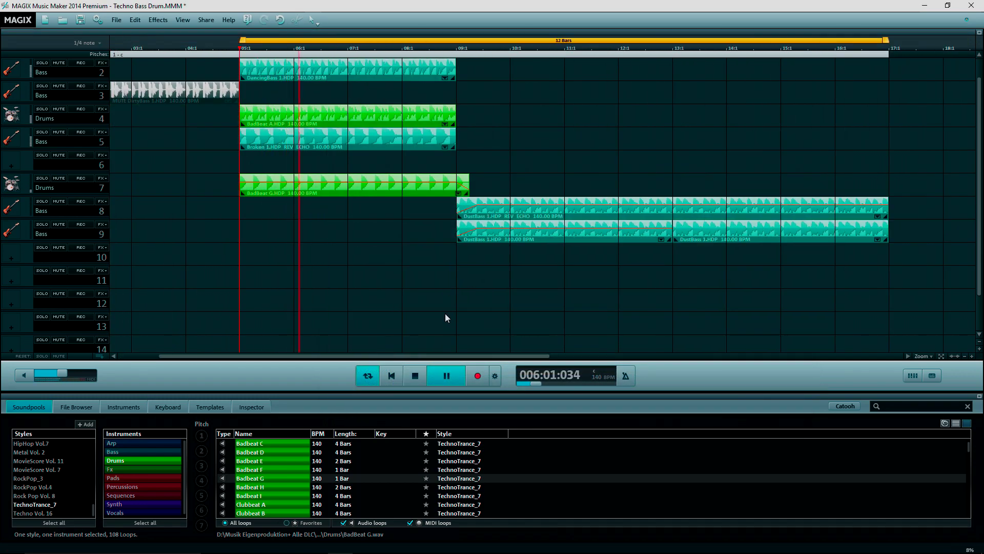
click(445, 378)
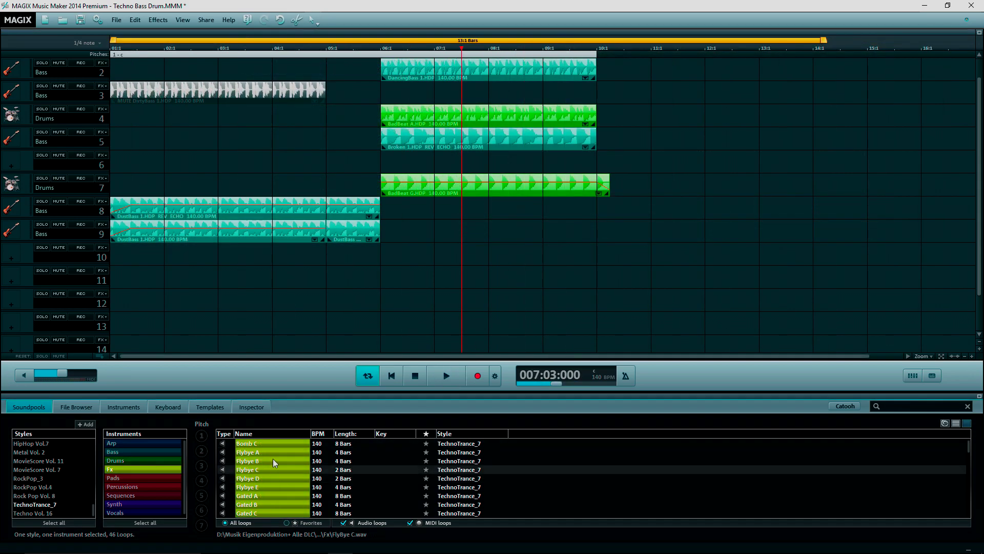
Preview the Flybye A and Bomb C Fx loops, and lay Bomb C on track 10 and Flybye A on track 11 from bar 3
click(272, 456)
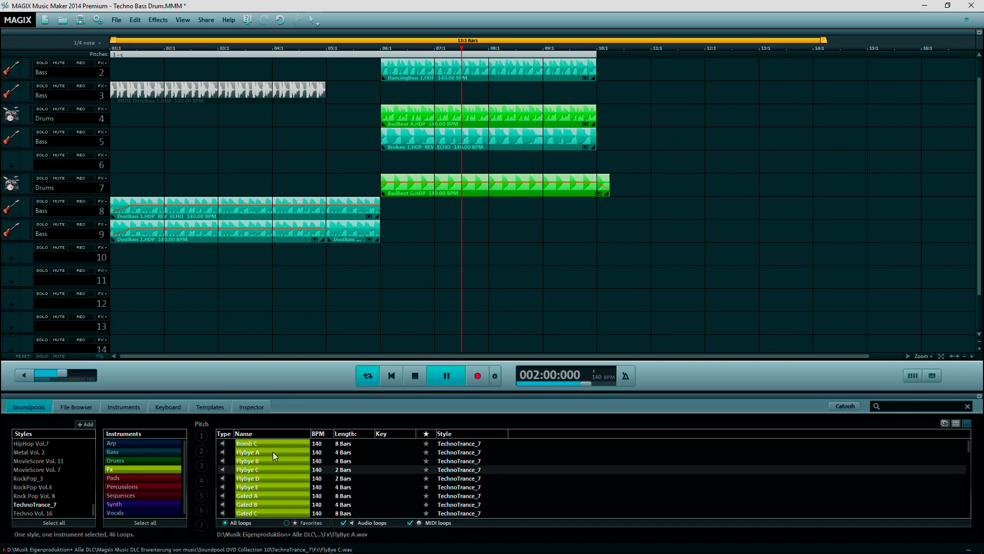
click(272, 452)
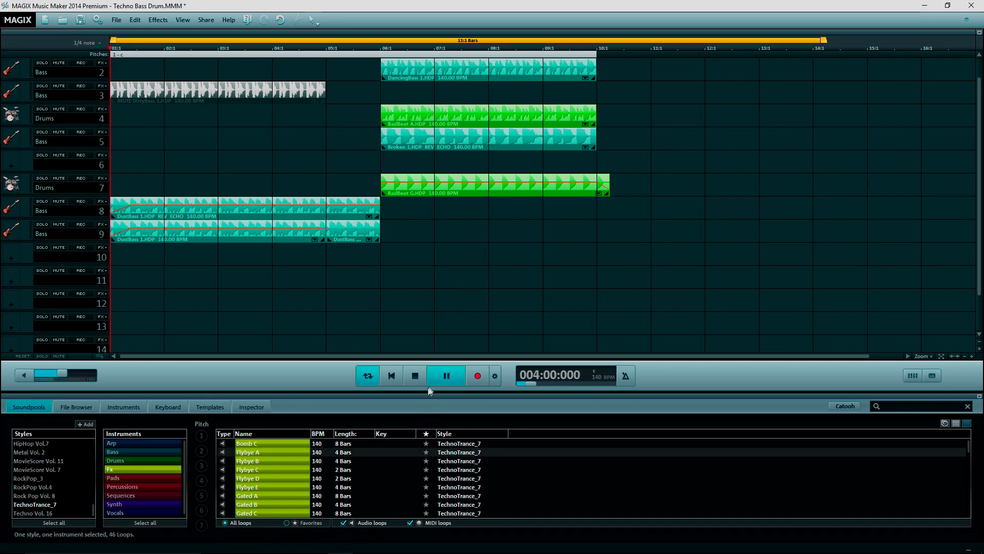
click(278, 446)
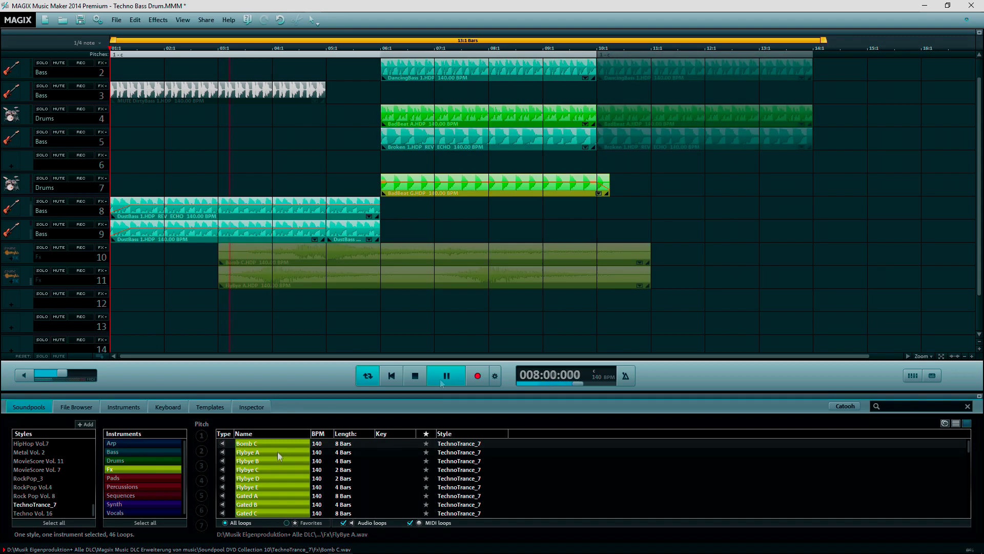
Play back the arrangement and align the start of the BadBeat A clip on track 4 with the Broken bass clip on track 5
click(446, 378)
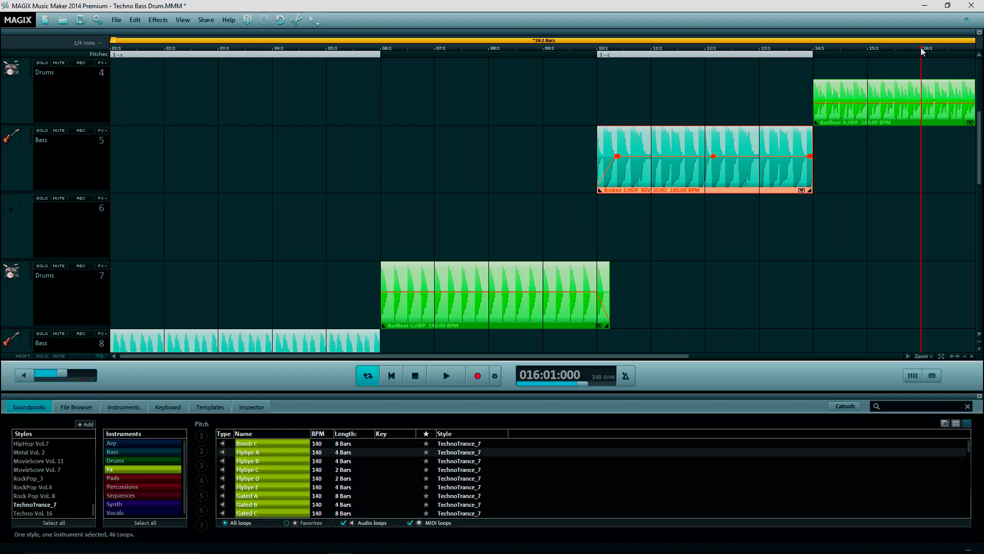
drag(922, 50, 605, 85)
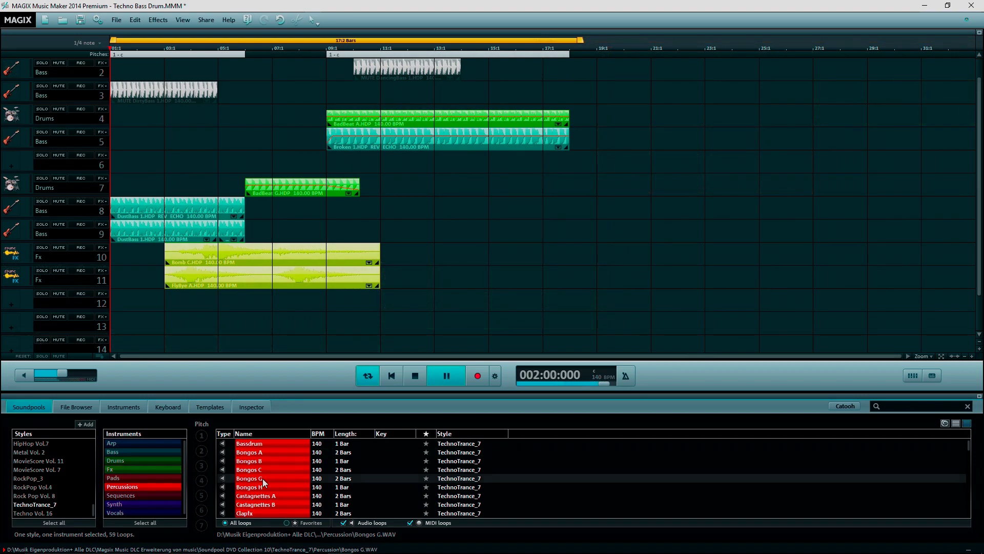
Lay the percussion loops Bongos G on track 12 and Castagnettes B on track 13, both spanning bars 9 to 16
drag(413, 309, 355, 301)
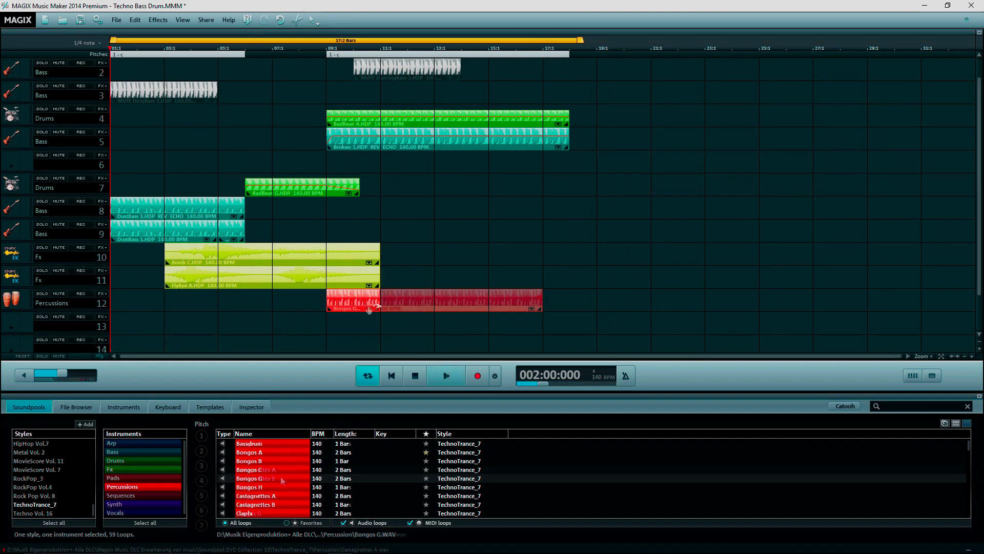
click(280, 478)
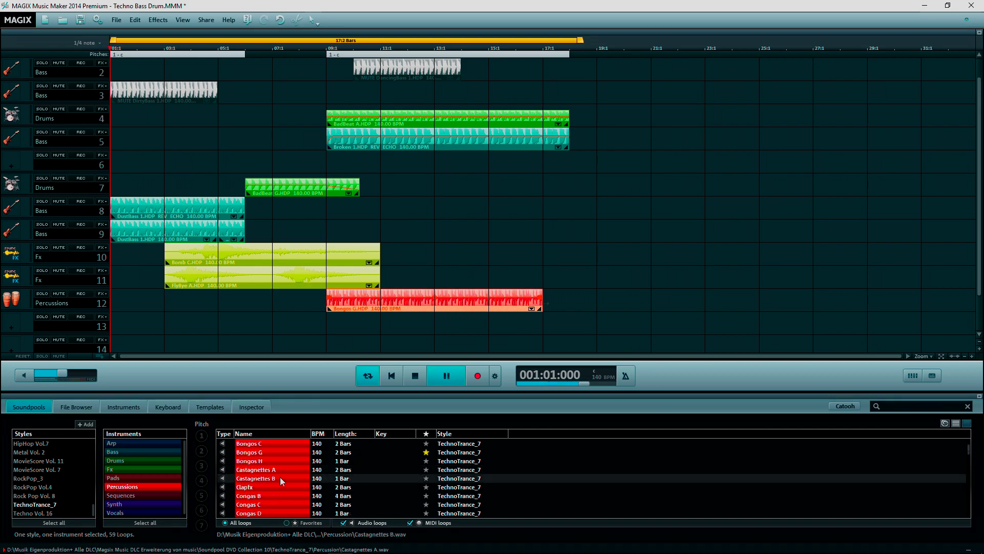
drag(280, 477, 565, 330)
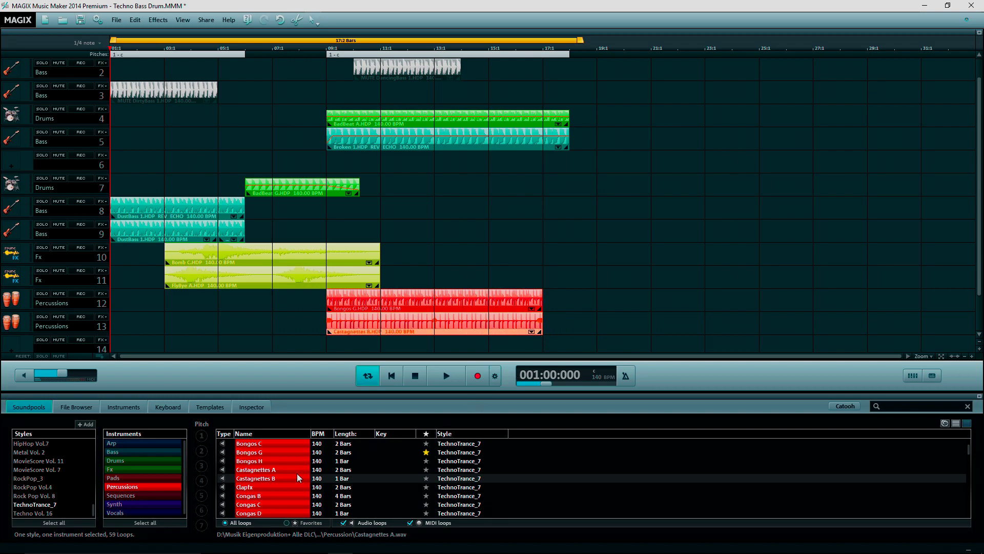
Mark Castagnettes A and B as favourites, and lay Castagnettes A on track 14 across bars 9 to 16
click(426, 469)
click(426, 478)
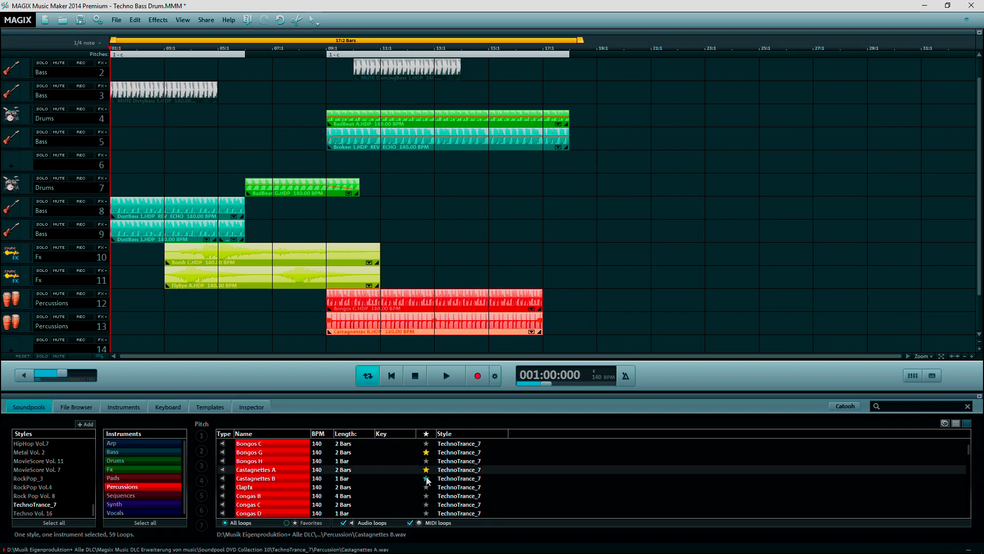
drag(276, 471, 417, 422)
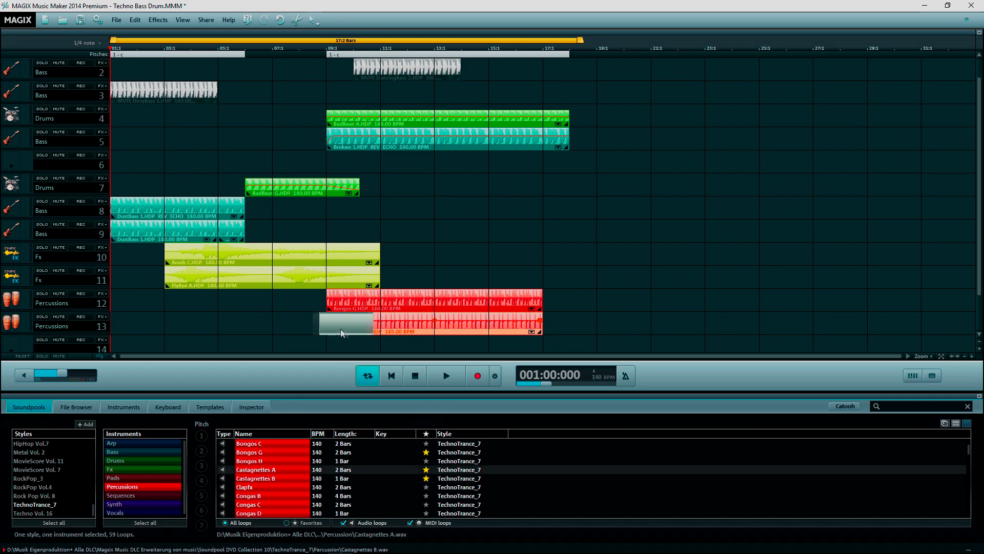
drag(349, 343, 554, 331)
click(447, 377)
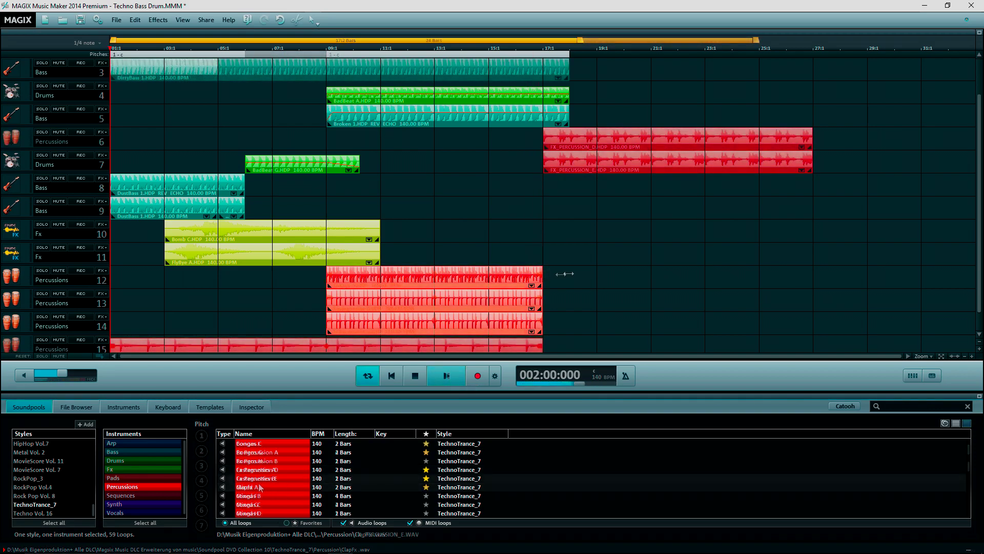
Extend the percussion clips on tracks 12 to 15 to the start of bar 27 and lengthen the playback range to 26 bars
drag(565, 274, 809, 261)
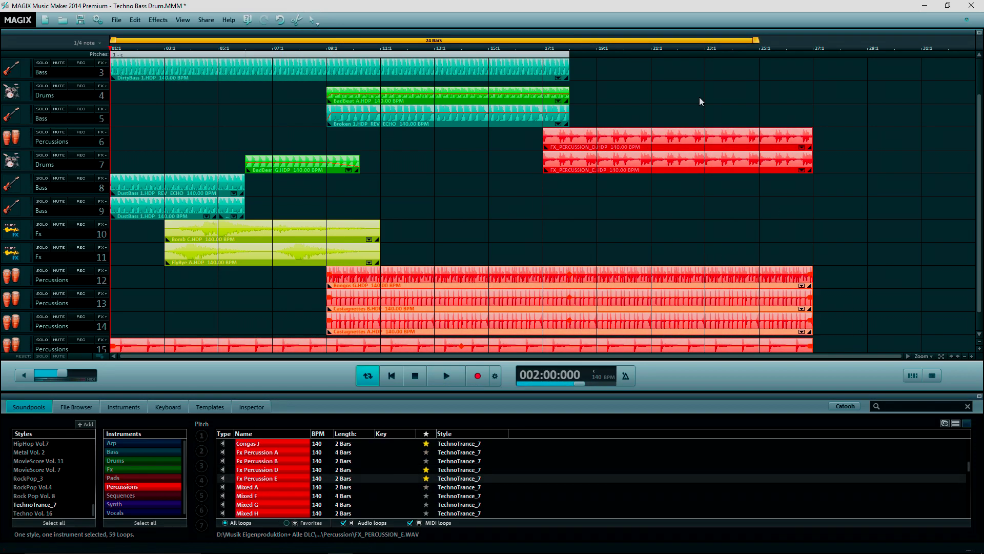
drag(697, 59, 529, 103)
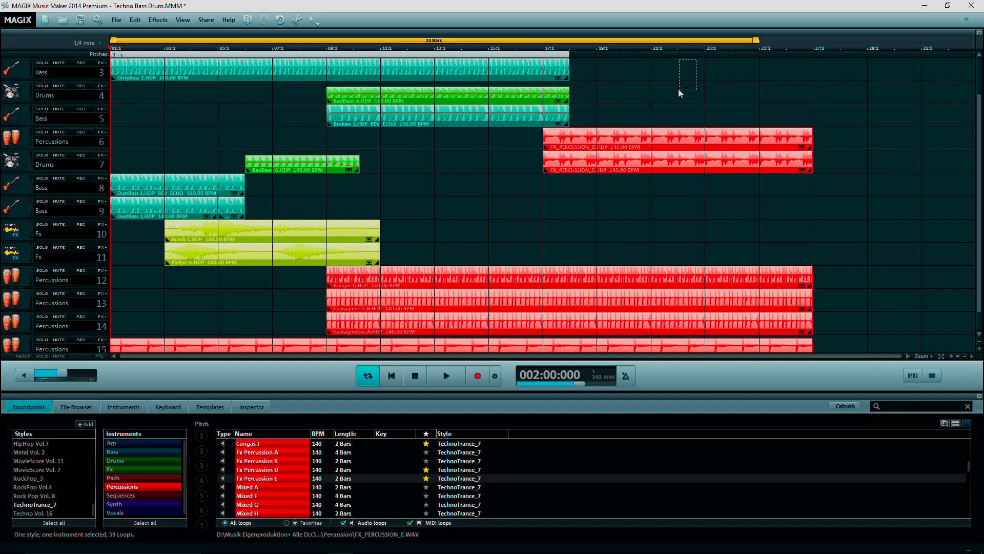
drag(756, 40, 809, 39)
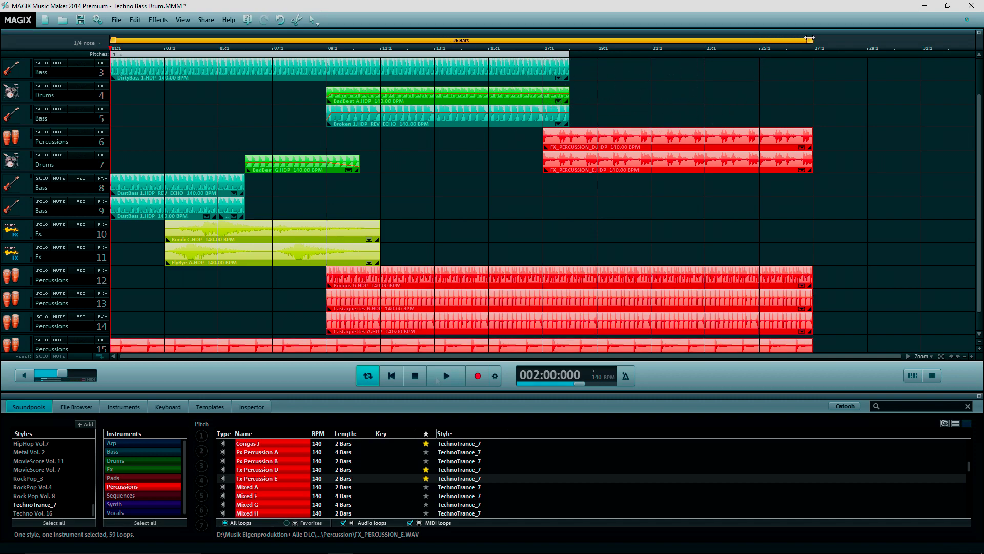
scroll(468, 279, down, 1)
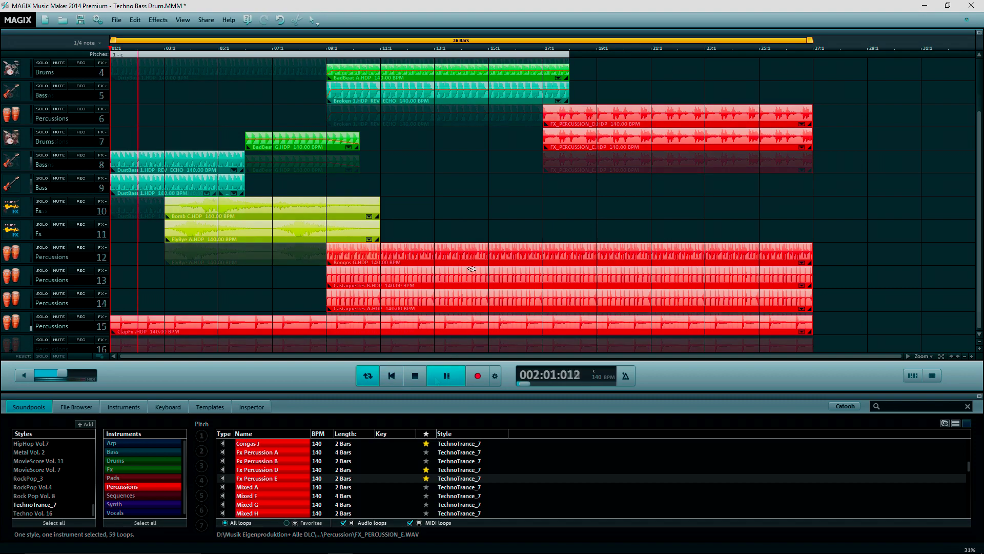
Play through the 26-bar arrangement and review the clips on all tracks from the first to the last
scroll(469, 280, up, 3)
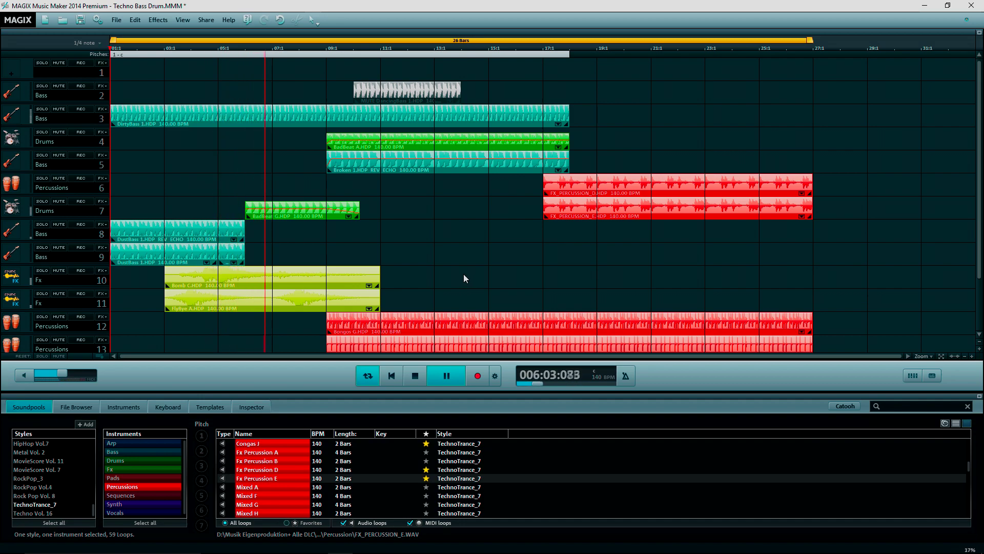
scroll(465, 275, down, 2)
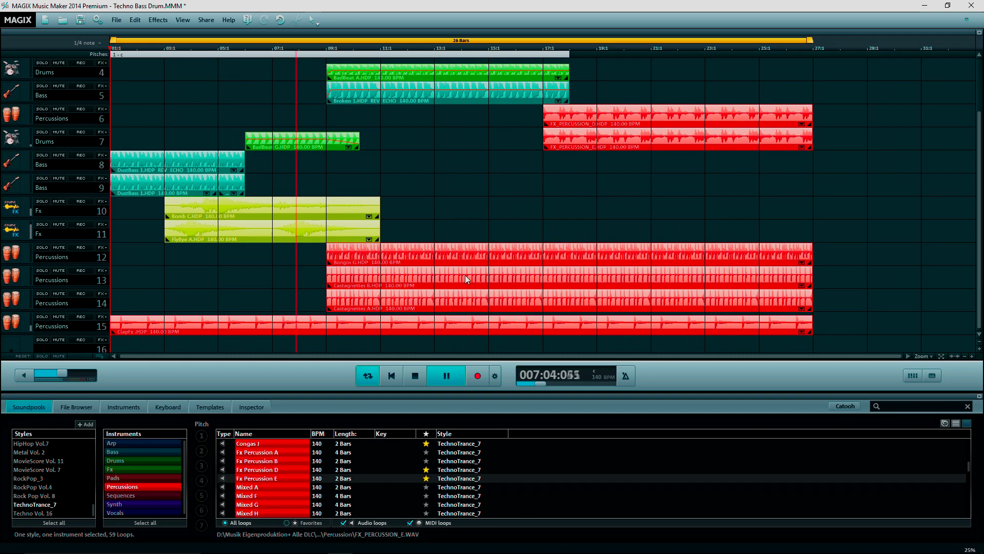
scroll(466, 275, up, 2)
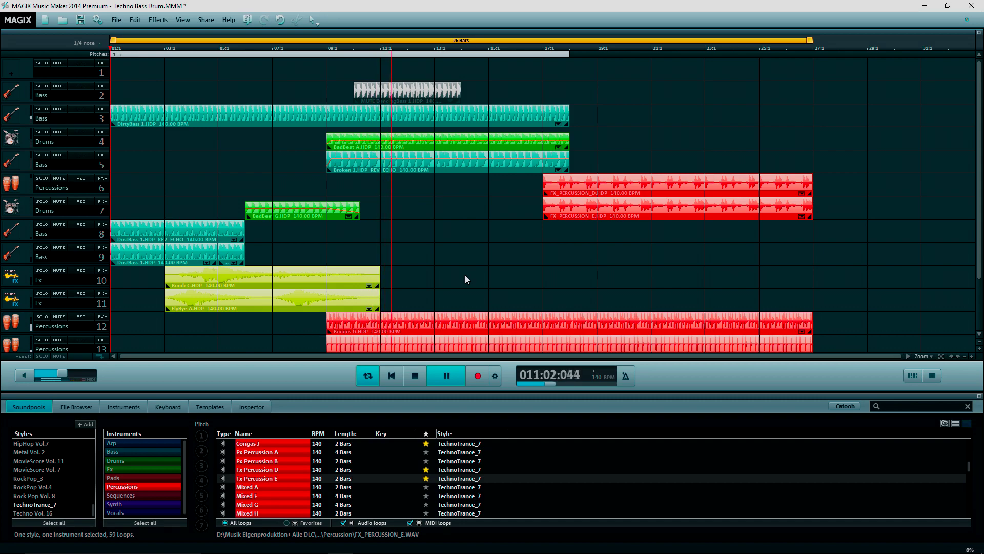
scroll(466, 275, down, 2)
scroll(468, 274, down, 1)
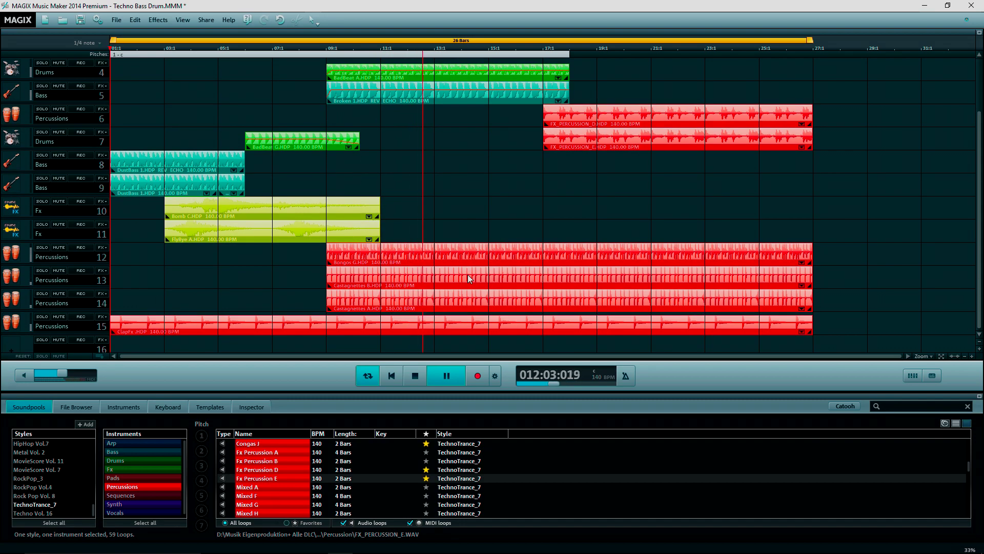
scroll(468, 275, up, 2)
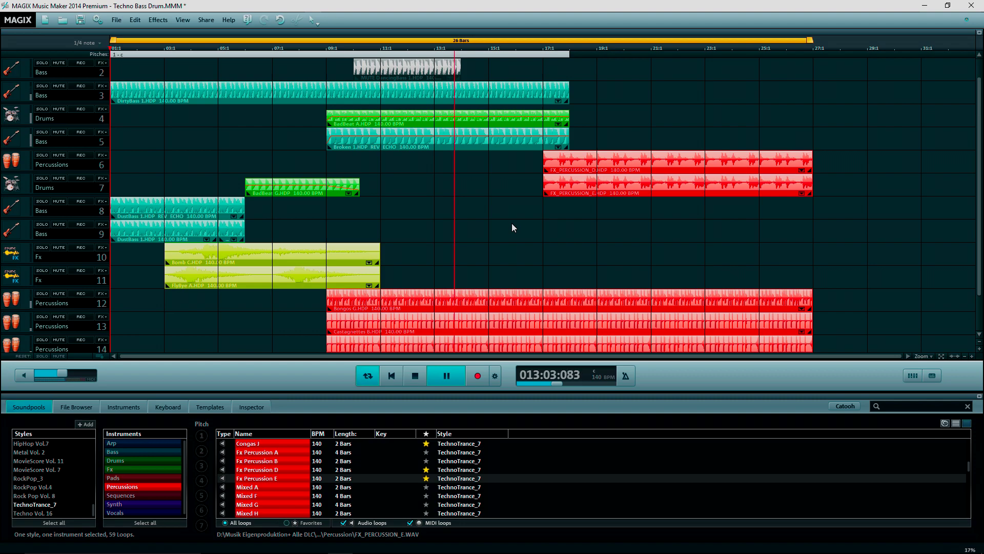
scroll(512, 223, down, 2)
scroll(512, 223, up, 2)
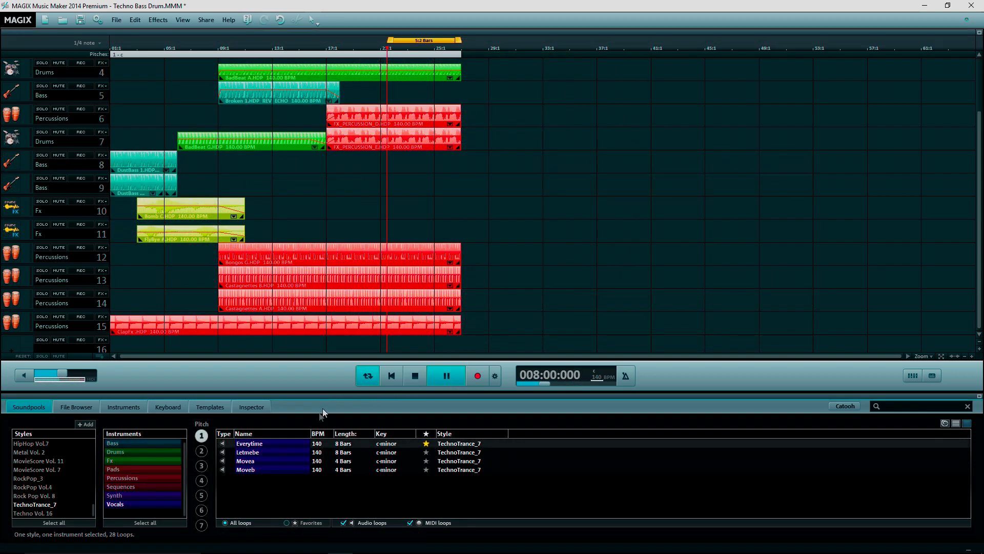
Lay the TechnoTrance_7 vocal loop Everytime on the empty track 16
drag(286, 442, 366, 340)
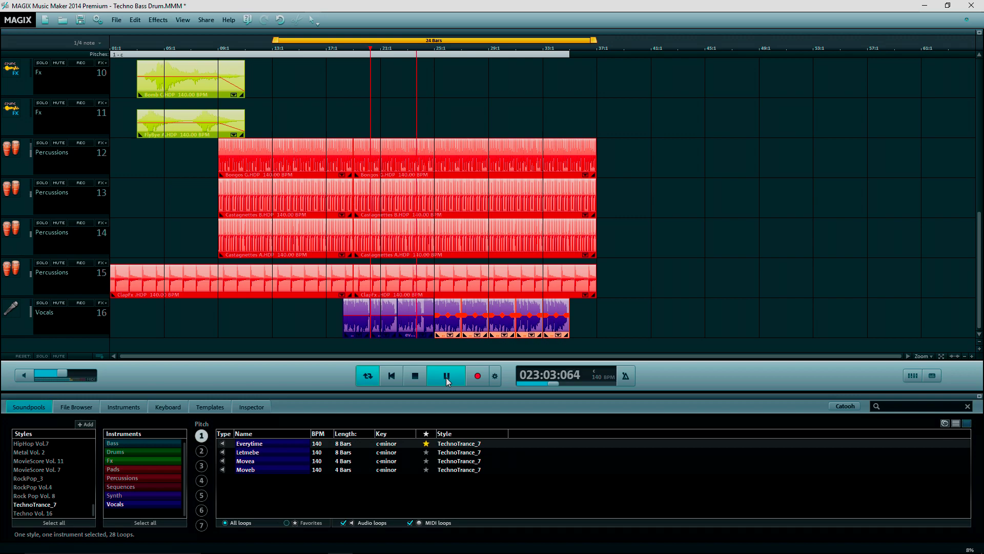
click(782, 296)
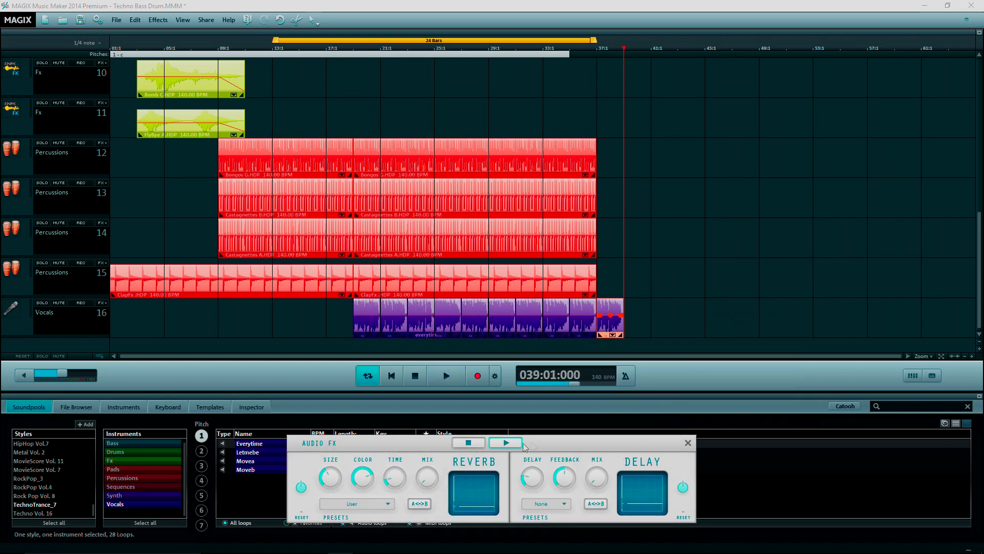
Raise the reverb mix and the delay mix on the vocal clip at bars 37 to 38 while listening to it
drag(548, 441, 535, 425)
key(space)
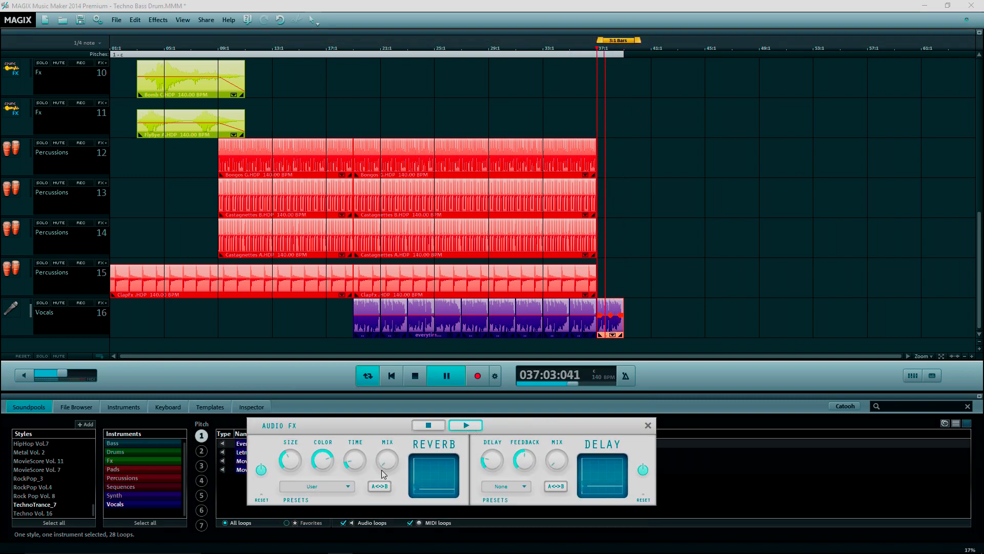
mouse_move(377, 448)
drag(377, 448, 388, 426)
drag(548, 459, 546, 440)
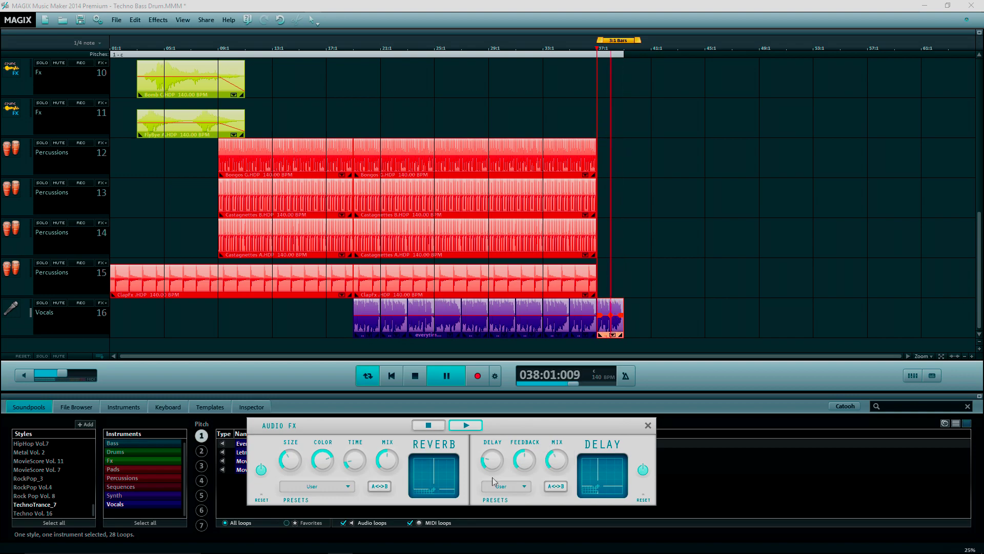
key(space)
click(648, 425)
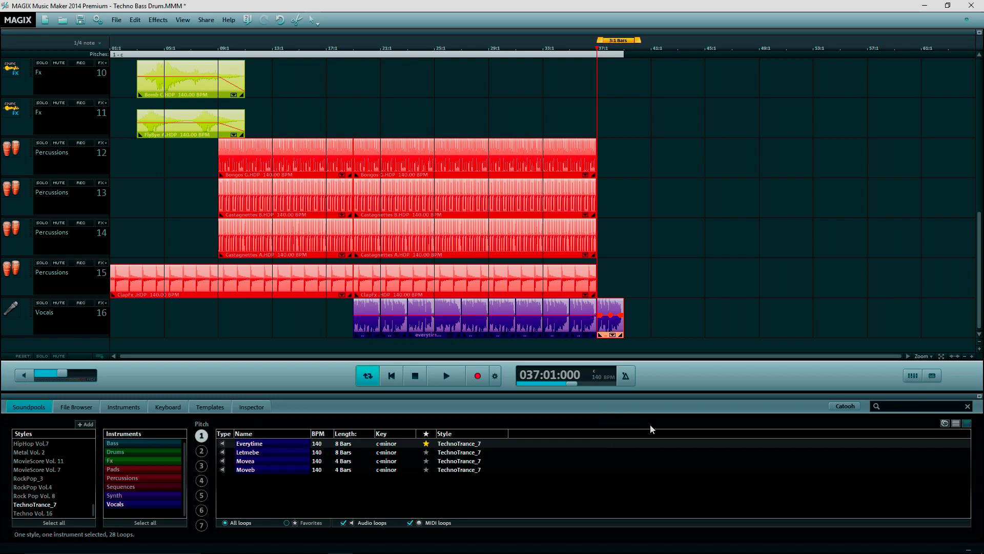
Extend the percussion clips on tracks 12 to 15 to the start of bar 39 and fade out the ending clips
drag(622, 131, 623, 283)
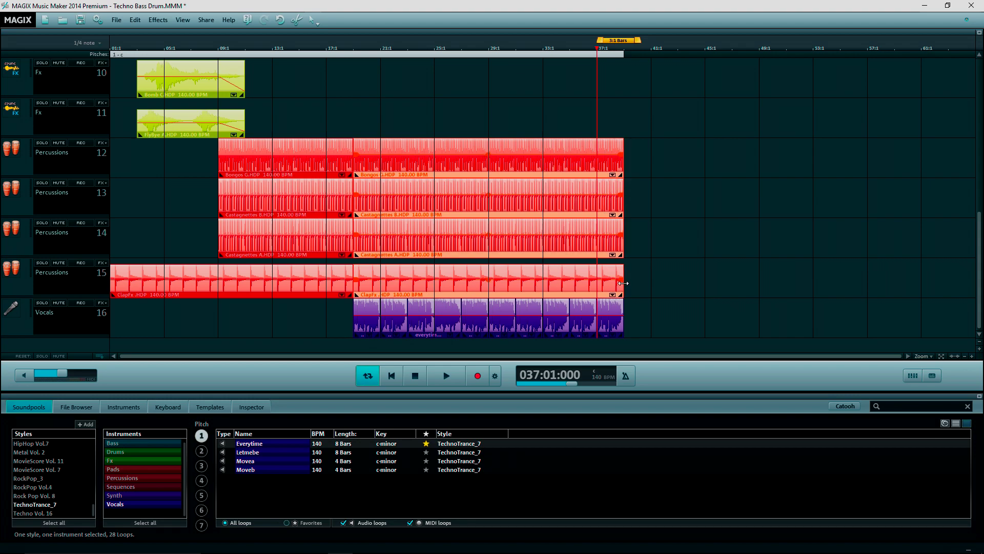
click(610, 314)
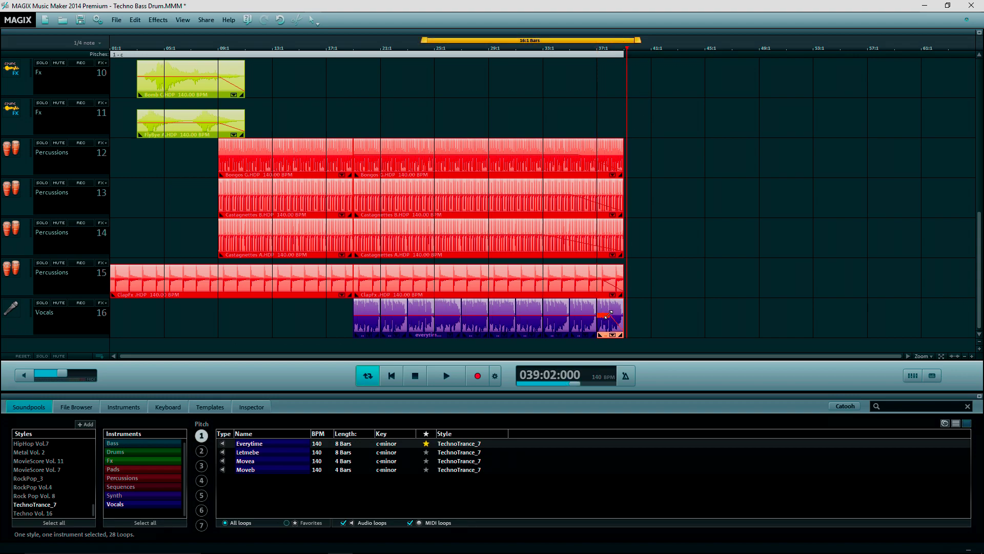
Copy the last vocal clip on track 16 and lengthen the original to the start of bar 45
right_click(617, 316)
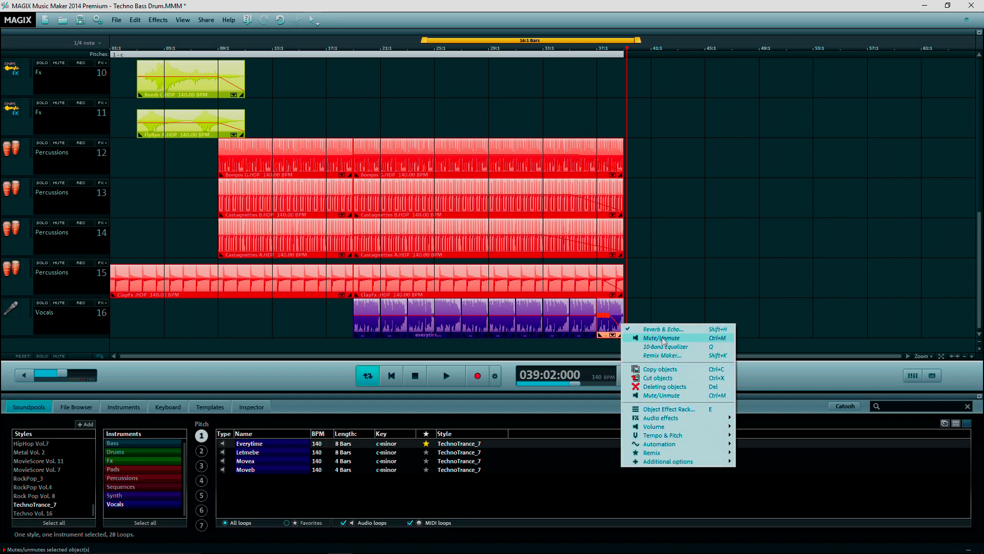
click(659, 370)
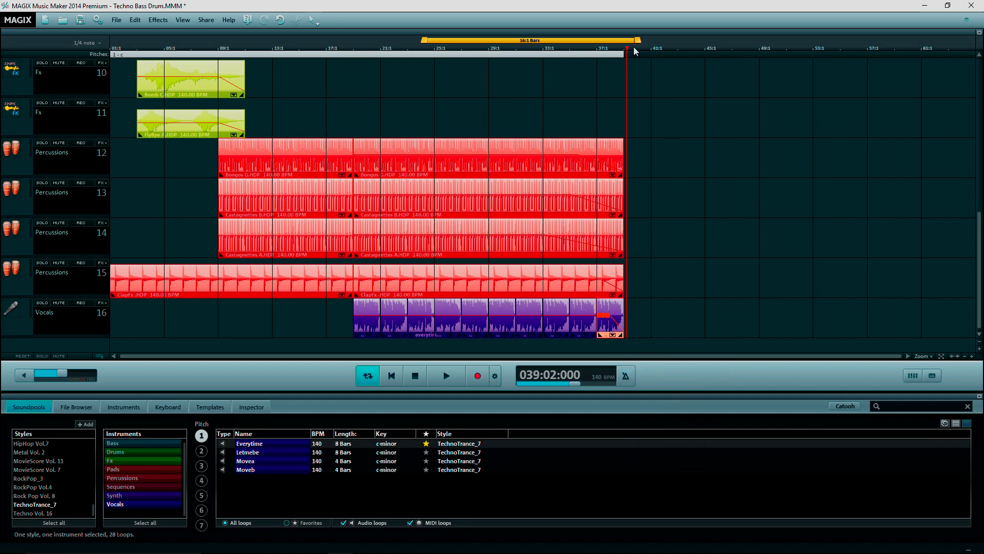
drag(628, 50, 695, 50)
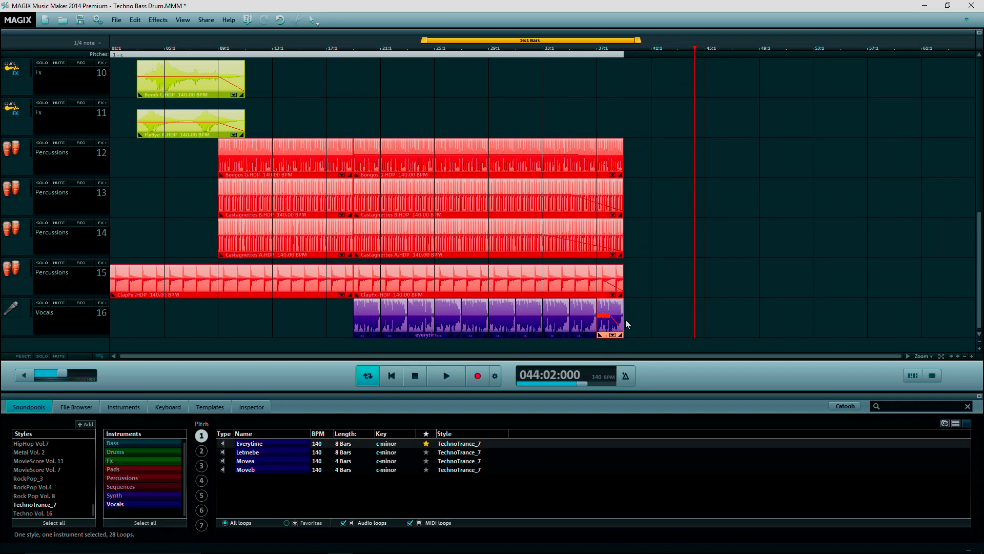
drag(622, 319, 647, 317)
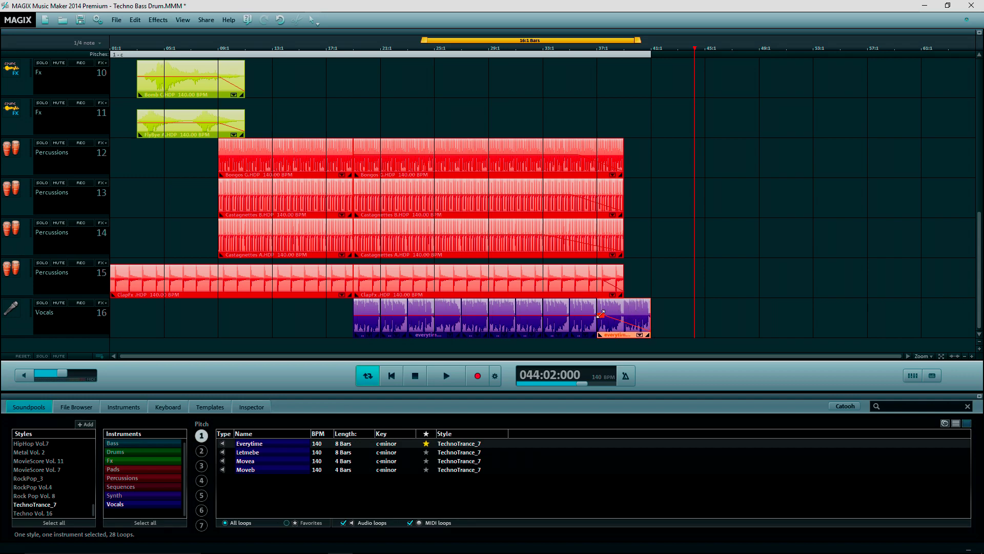
drag(649, 322, 705, 322)
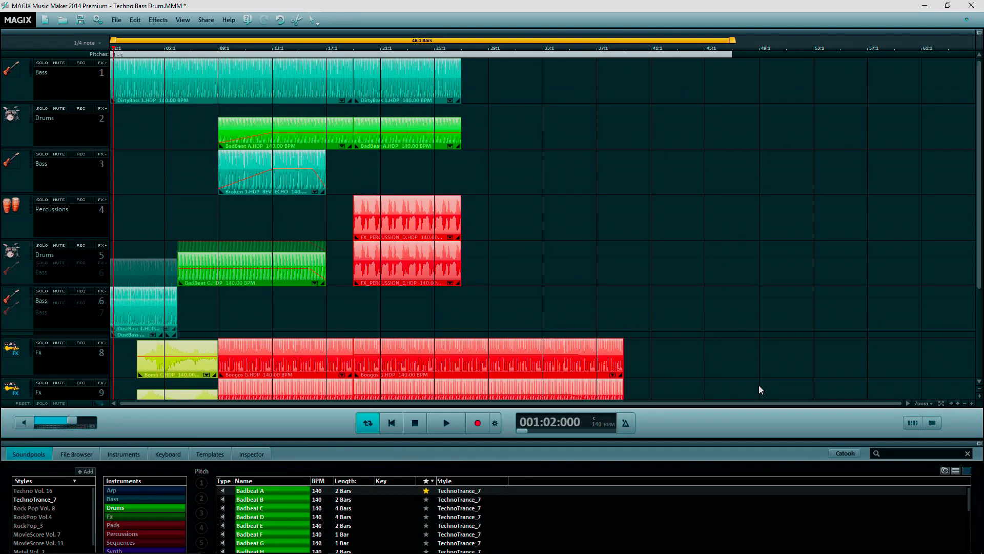
Try to shift the boundary between the last two vocal clips on track 12, around bars 41 to 44
scroll(758, 385, down, 10)
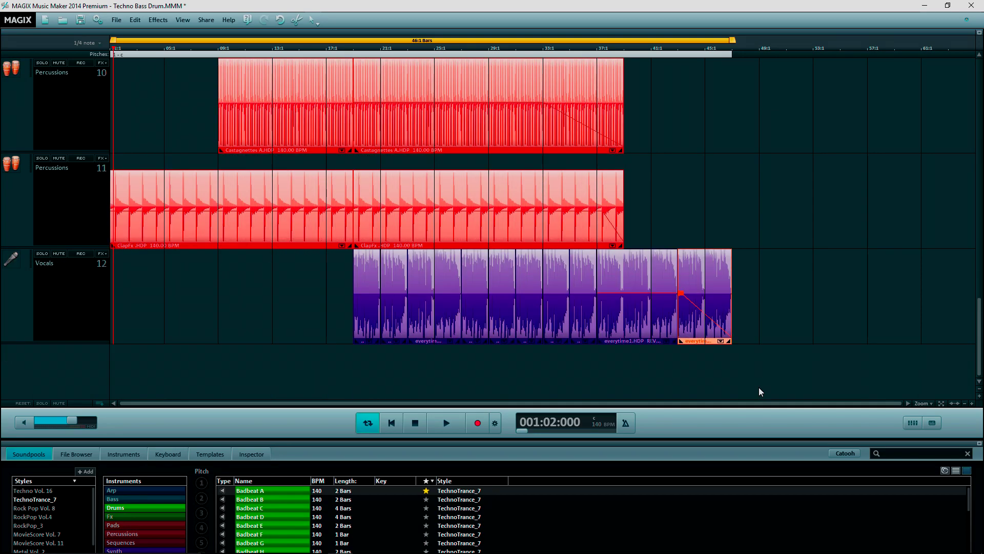
scroll(743, 311, down, 5)
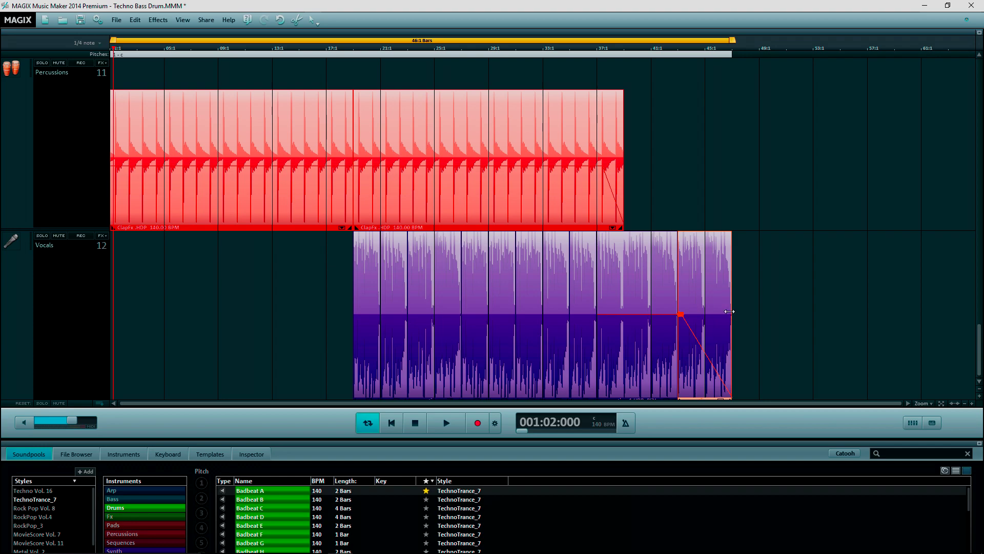
scroll(729, 311, down, 2)
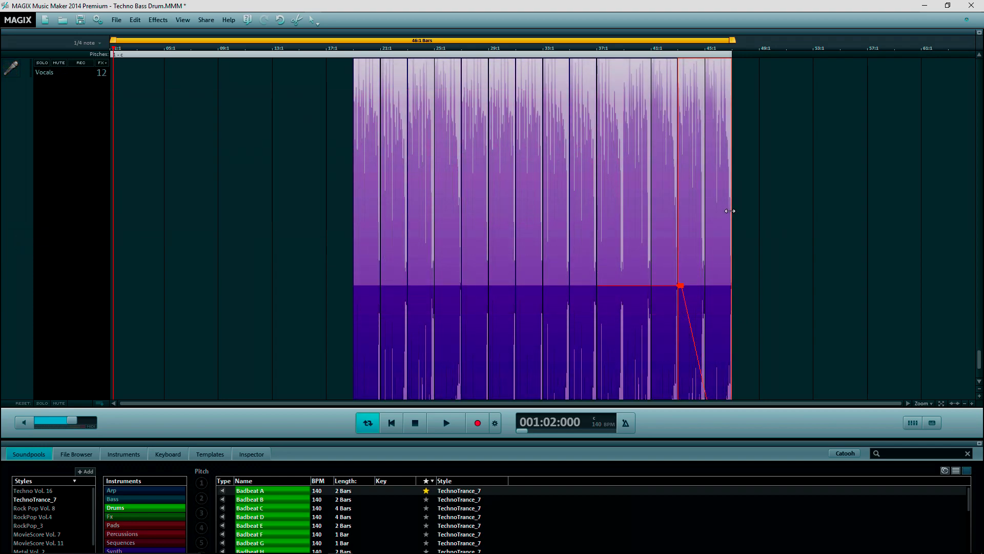
click(675, 68)
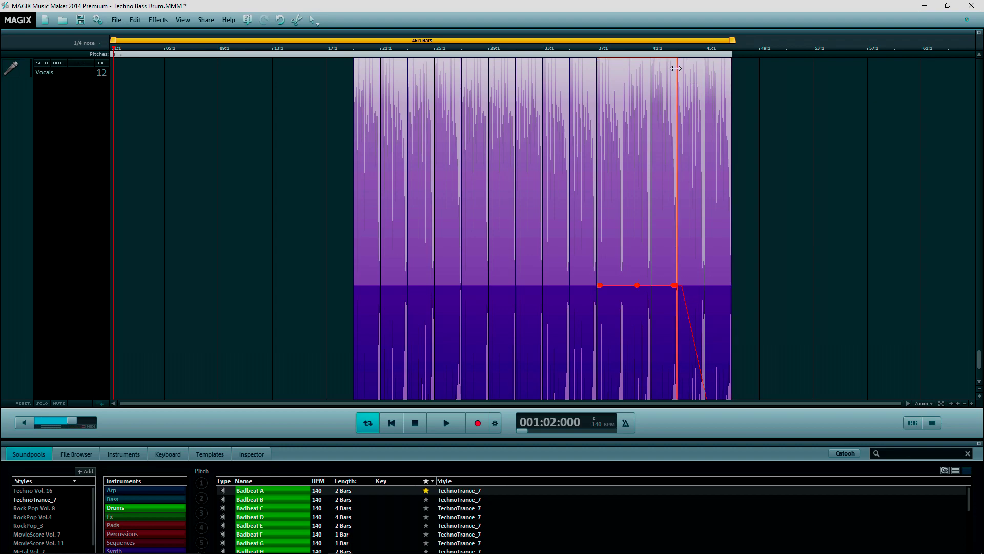
drag(679, 71, 687, 71)
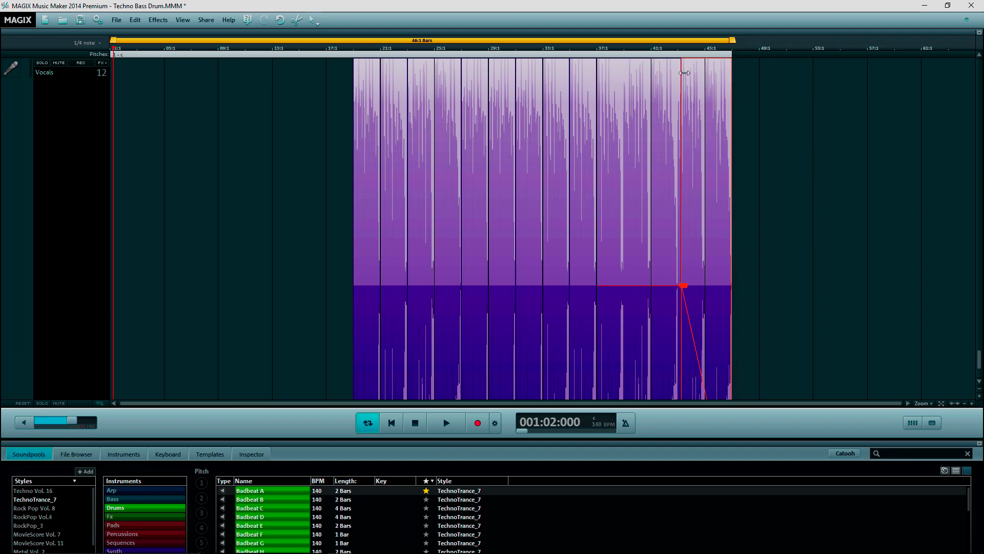
drag(687, 72, 652, 81)
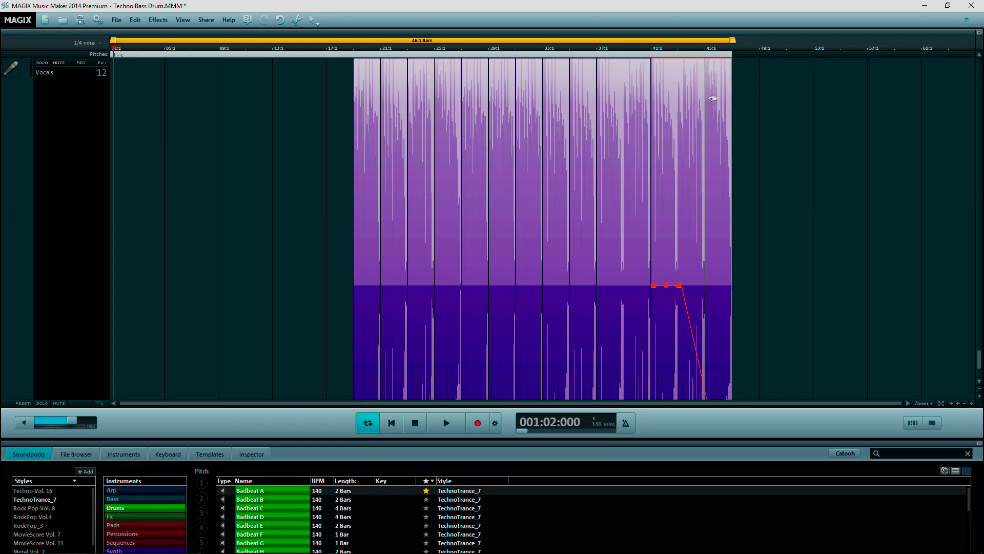
drag(706, 102, 703, 102)
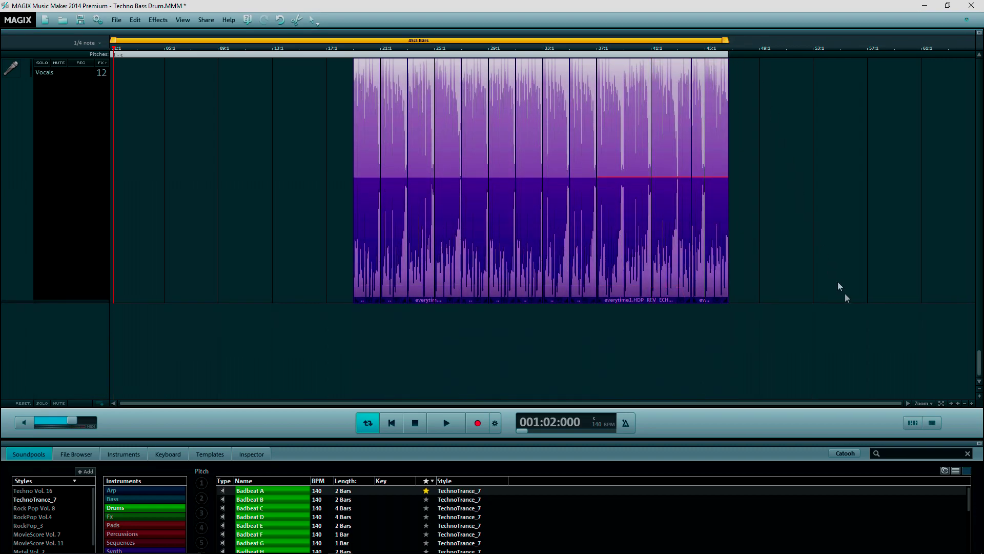
Bring all twelve tracks into view and play back the vocal ending to about bar 45
scroll(959, 356, down, 5)
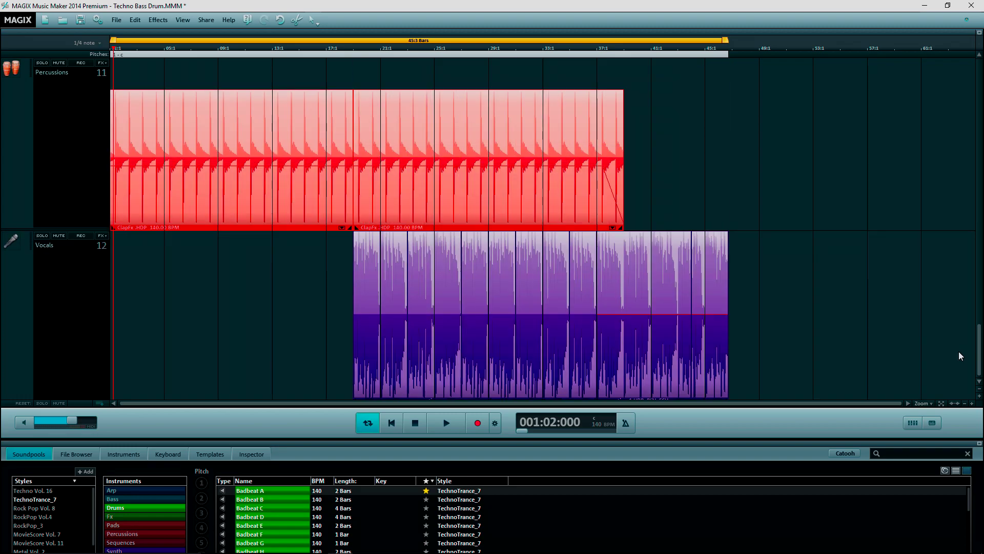
scroll(949, 359, down, 4)
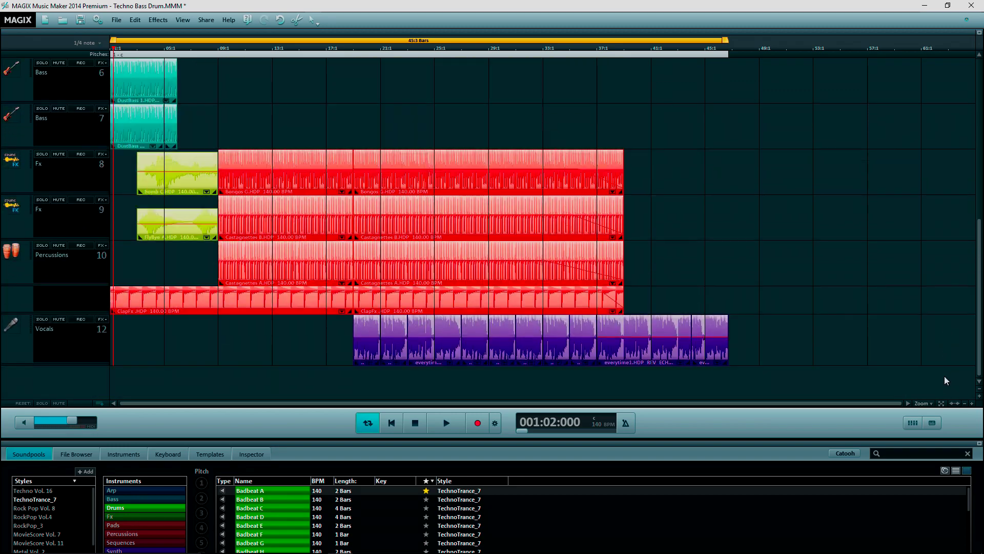
scroll(945, 380, down, 3)
click(446, 423)
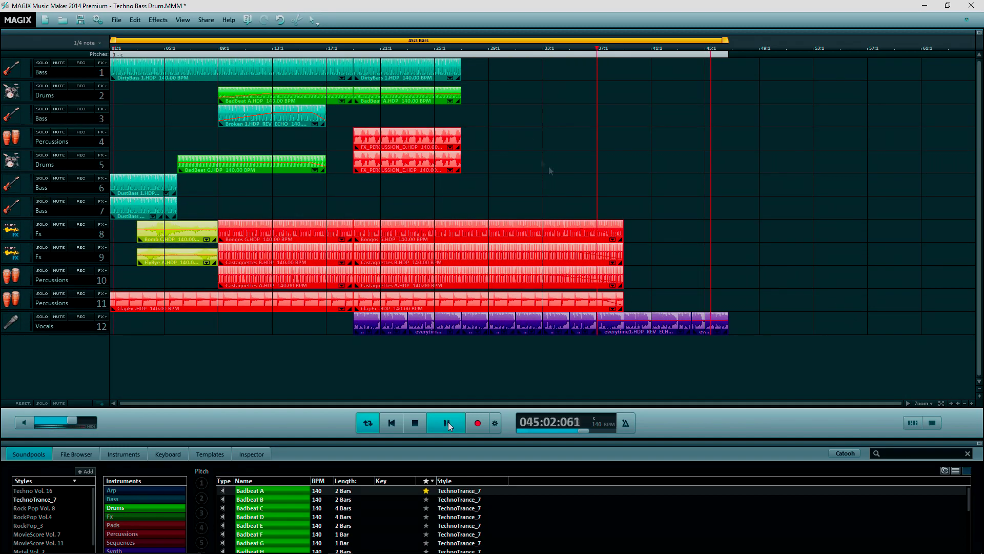
click(447, 422)
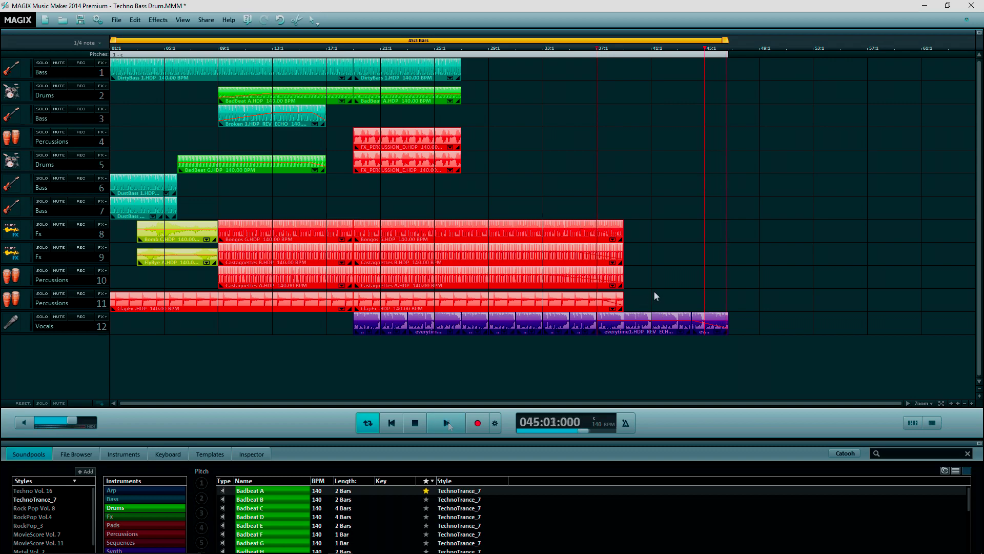
Delete the last short vocal clip on track 12 and lengthen the preceding clip to the end of the playback range
right_click(727, 324)
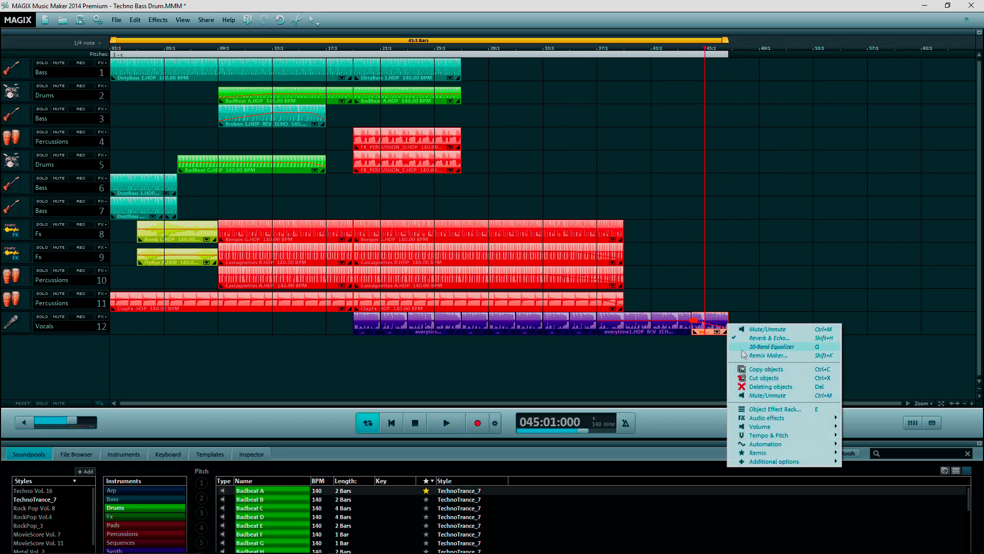
click(761, 386)
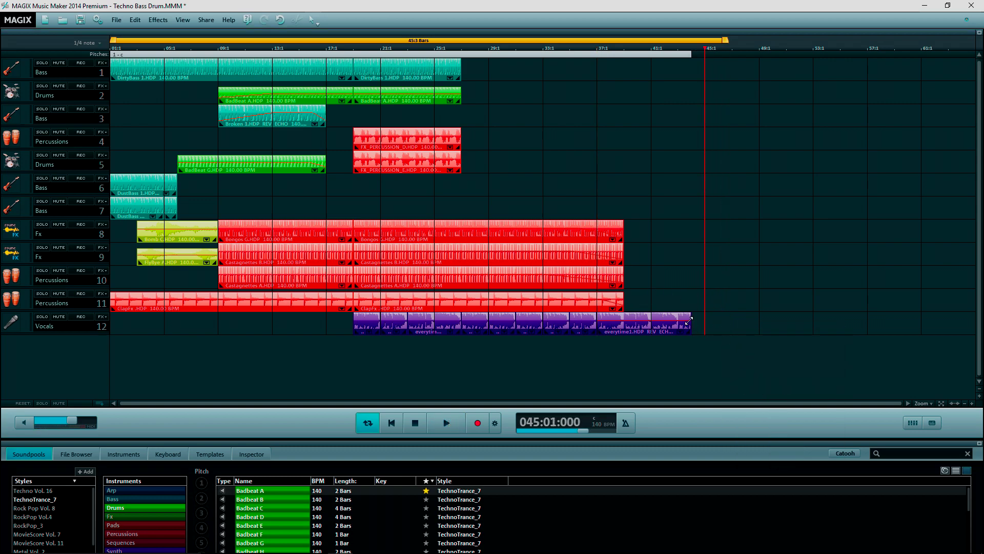
drag(689, 323, 696, 321)
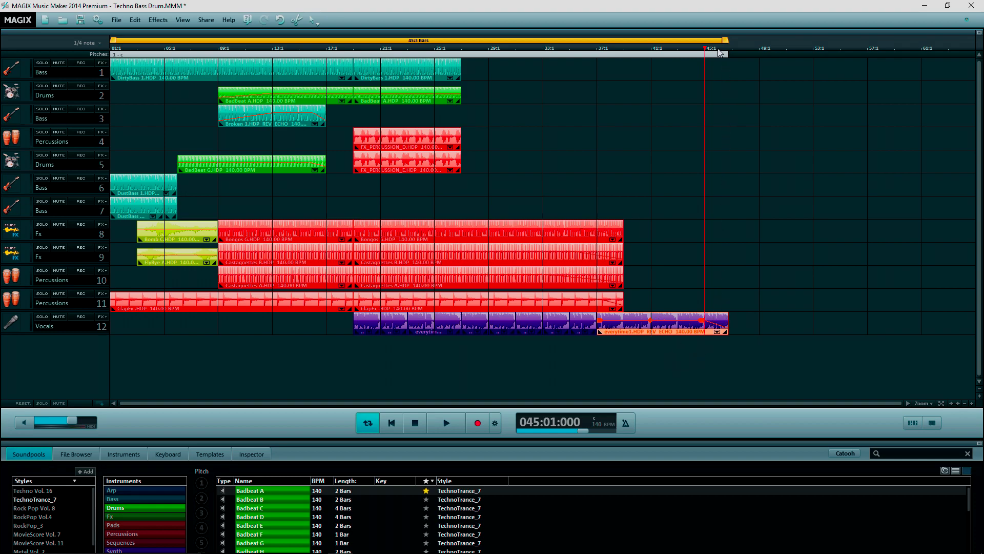
Play back the vocal ending from the start of bar 41
drag(703, 45, 651, 47)
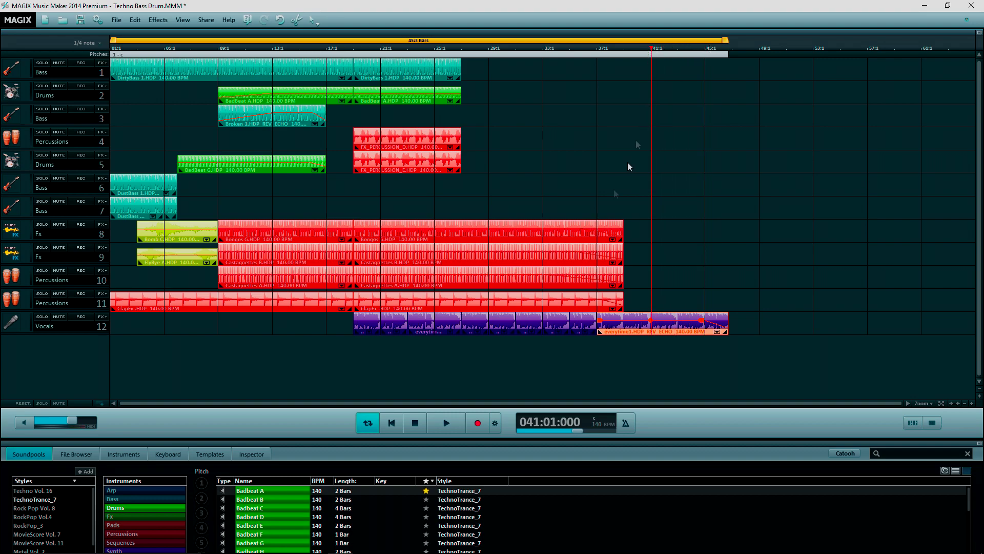
click(433, 422)
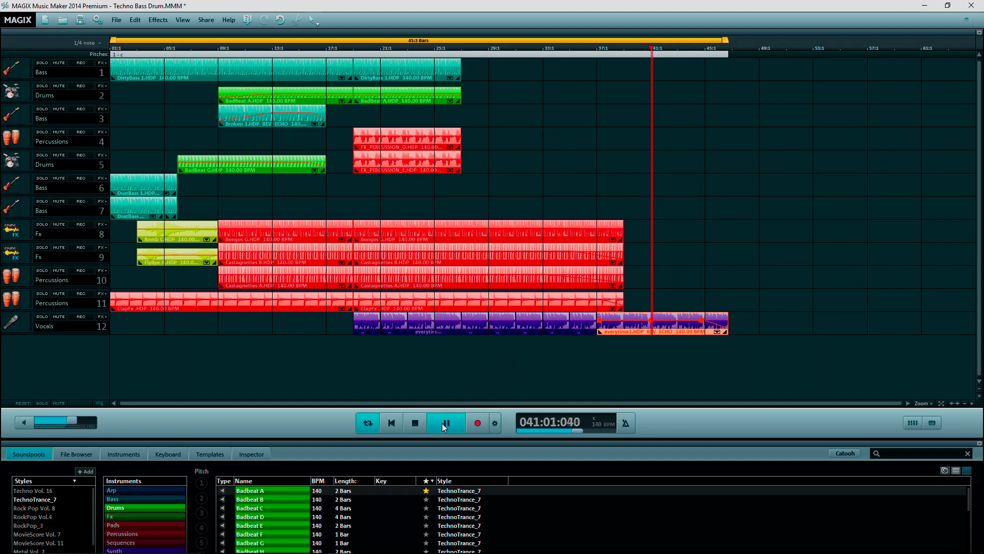